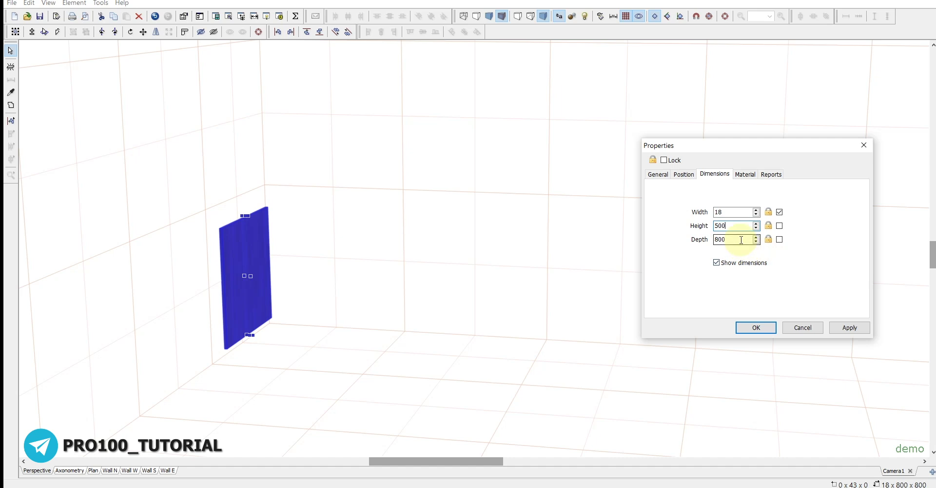
# - Set the selected side panel's depth to 400 and apply its new size
pyautogui.write('4')
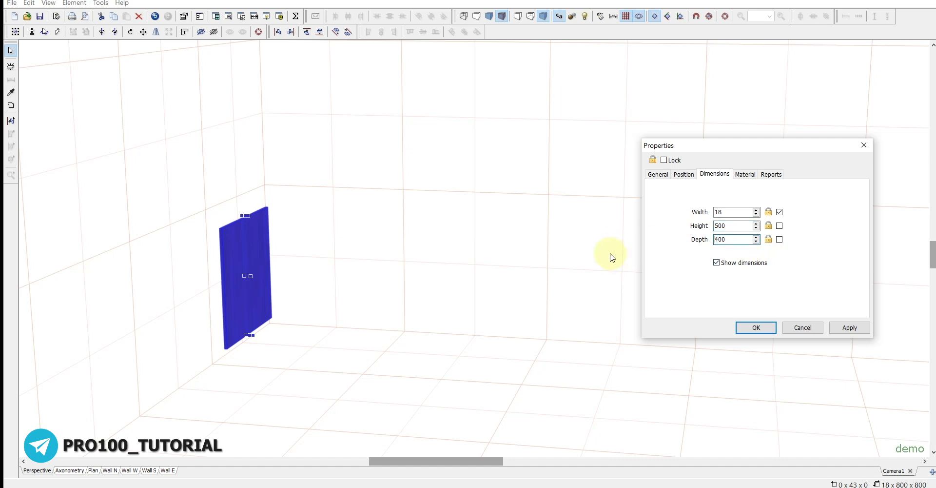
pyautogui.press('Return')
# - Duplicate the side panel and place the copy on the floor about 914 mm along the back wall
pyautogui.click(265, 282)
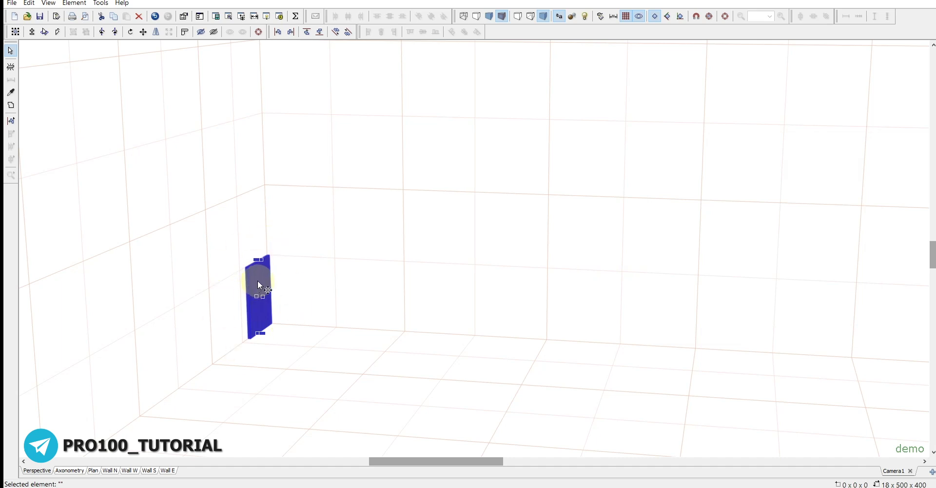
pyautogui.hotkey('ctrl', 'd')
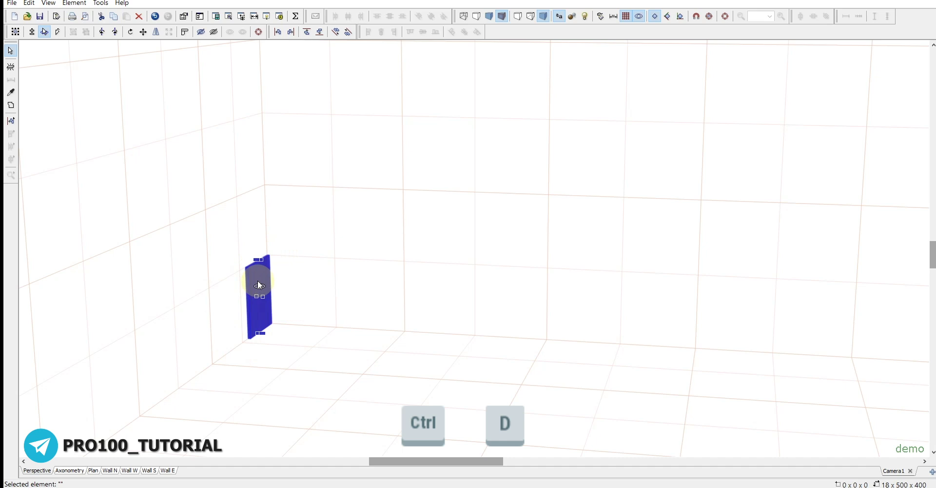
pyautogui.click(259, 285)
pyautogui.moveTo(283, 250); pyautogui.dragTo(390, 387)
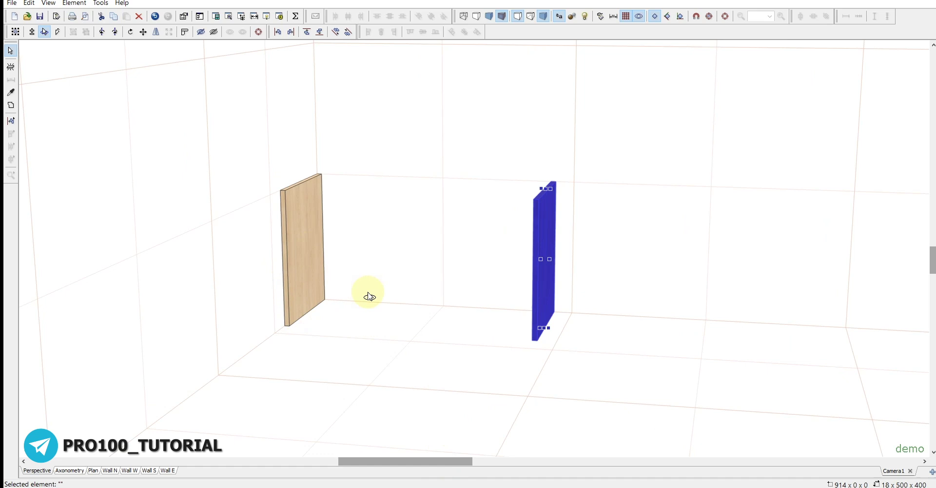
# - Duplicate the second side panel and rotate the copy horizontal about the Z axis with two 45-degree turns
pyautogui.click(369, 296)
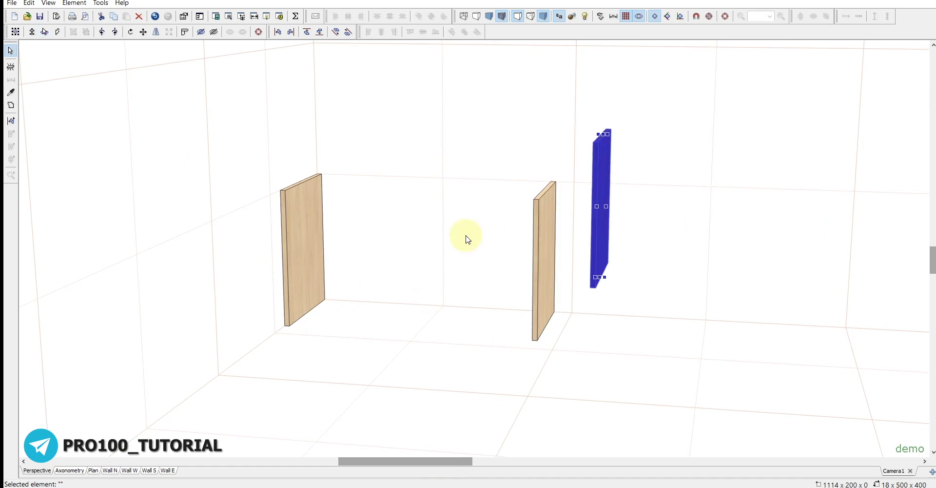
pyautogui.hotkey('ctrl', 'r')
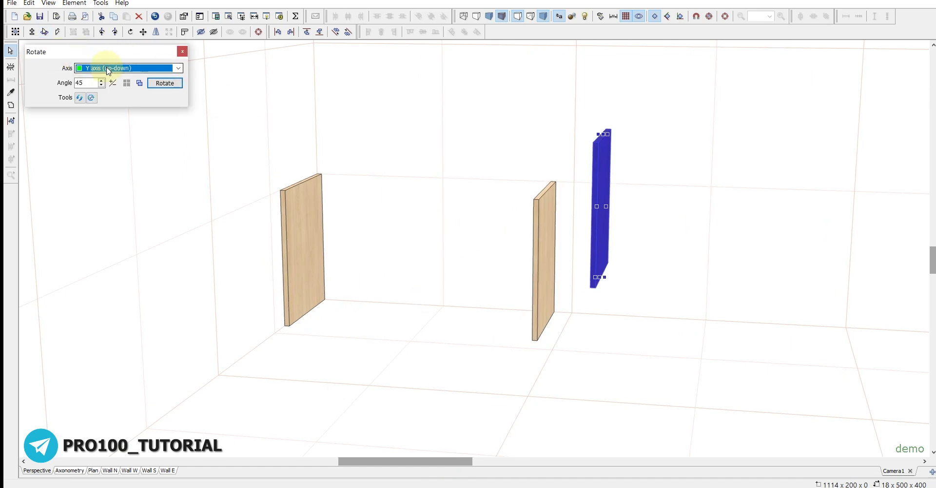
pyautogui.click(134, 68)
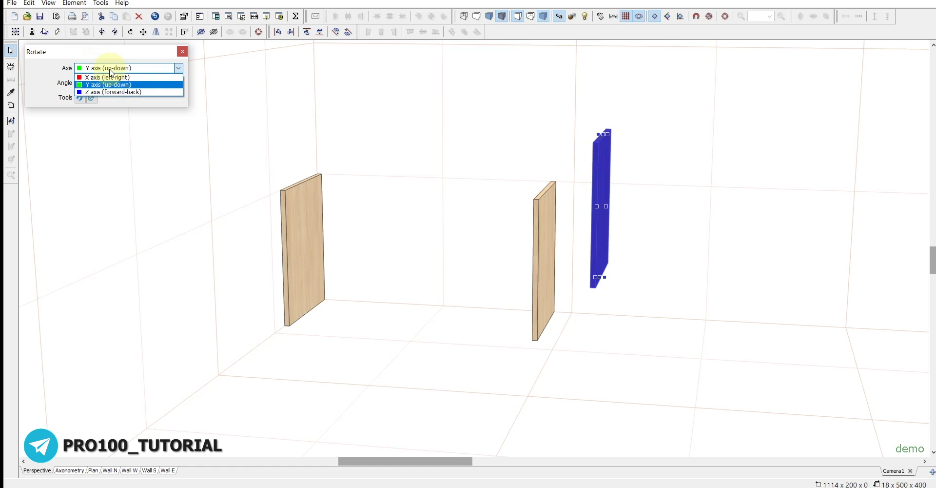
pyautogui.click(102, 93)
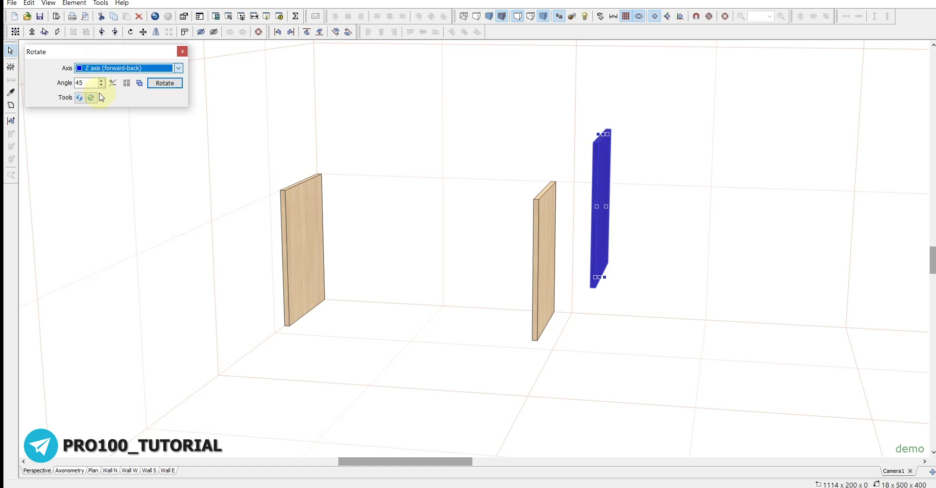
pyautogui.click(181, 85)
pyautogui.click(181, 86)
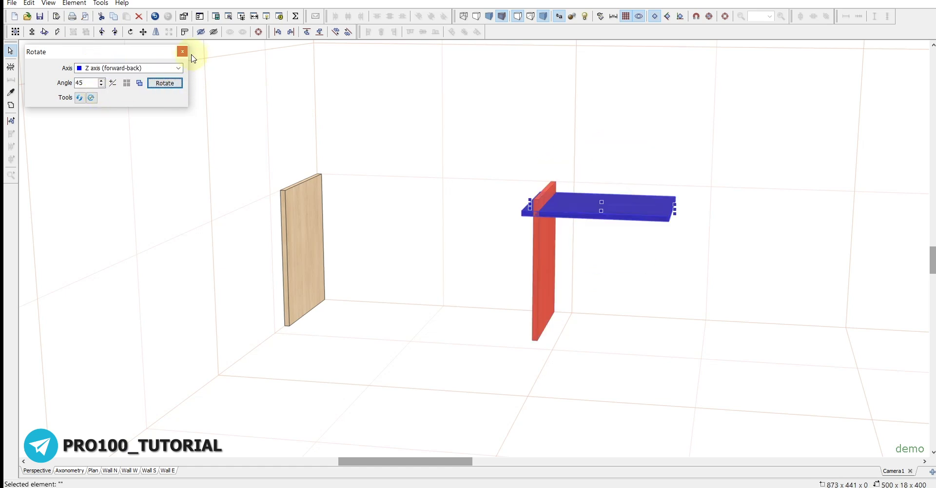
pyautogui.click(183, 51)
# - Place the horizontal panel on the floor as the cabinet bottom and stretch it to fit between both side panels
pyautogui.moveTo(612, 209); pyautogui.dragTo(10, 348)
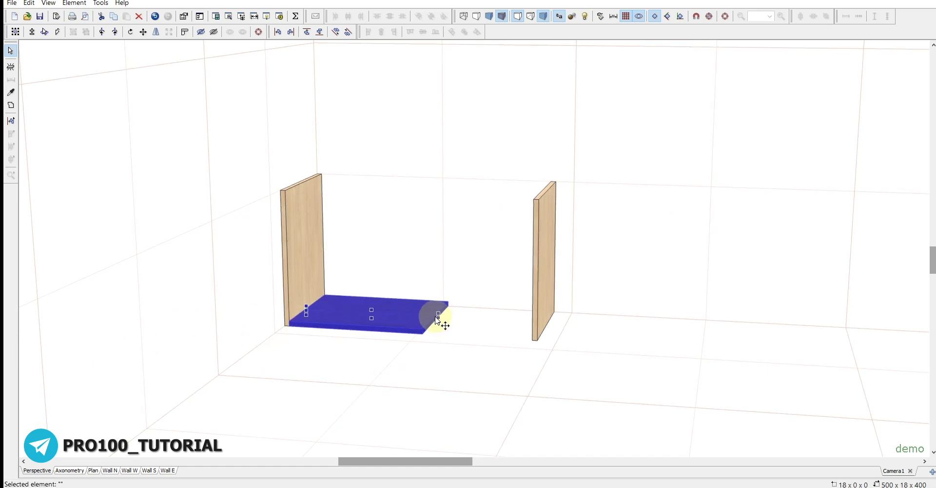
pyautogui.moveTo(438, 319); pyautogui.dragTo(529, 355)
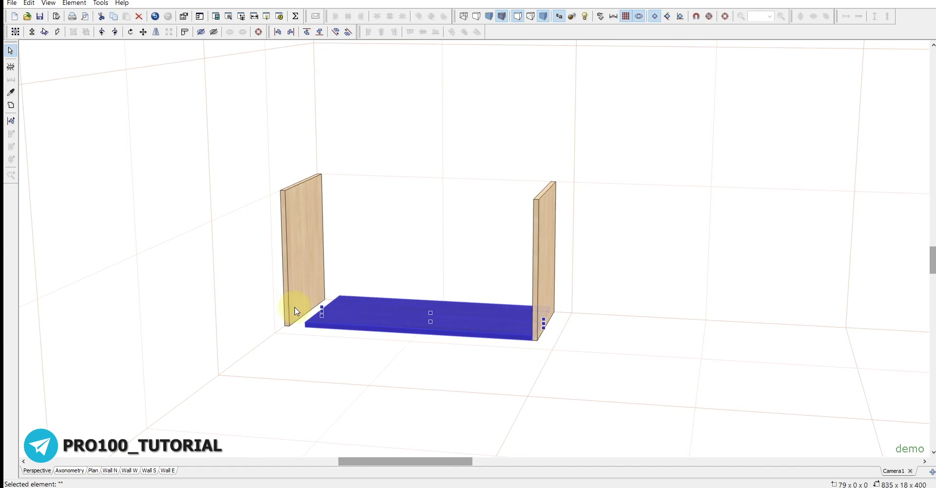
pyautogui.press('Escape')
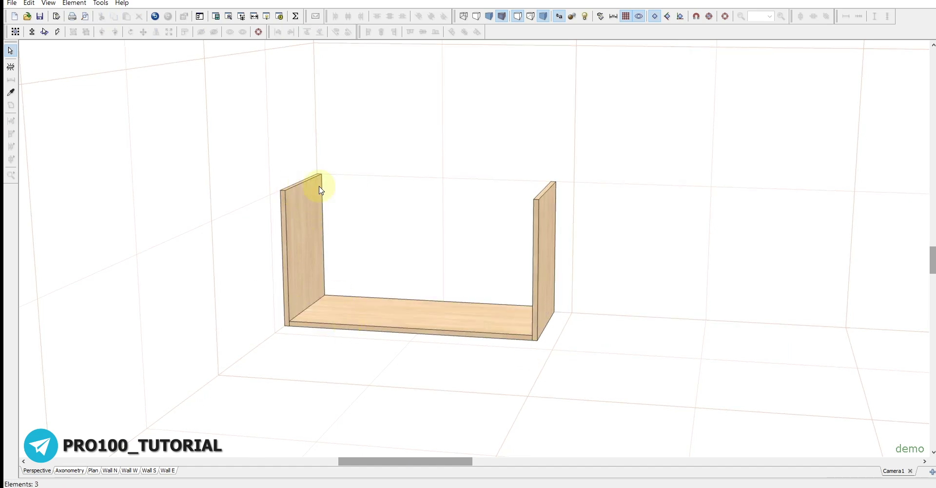
# - Copy the bottom panel upward between the side panels, to a height of about 445 mm
pyautogui.keyDown('ctrl'); pyautogui.moveTo(431, 315); pyautogui.dragTo(314, 237); pyautogui.keyUp('ctrl')
pyautogui.click(391, 264)
pyautogui.moveTo(381, 212); pyautogui.dragTo(368, 197)
# - Align the tops of the upper horizontal panel and the left side panel
pyautogui.press('shift')
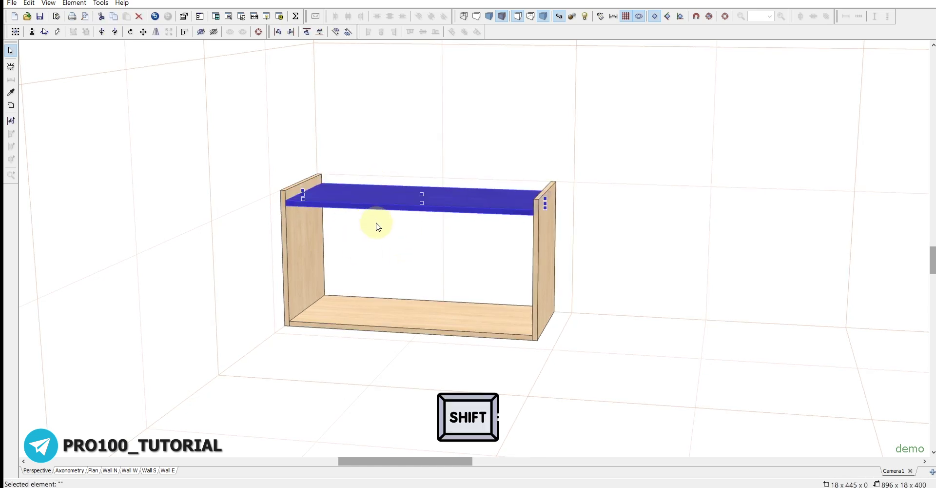
pyautogui.keyDown('shift'); pyautogui.click(313, 221); pyautogui.keyUp('shift')
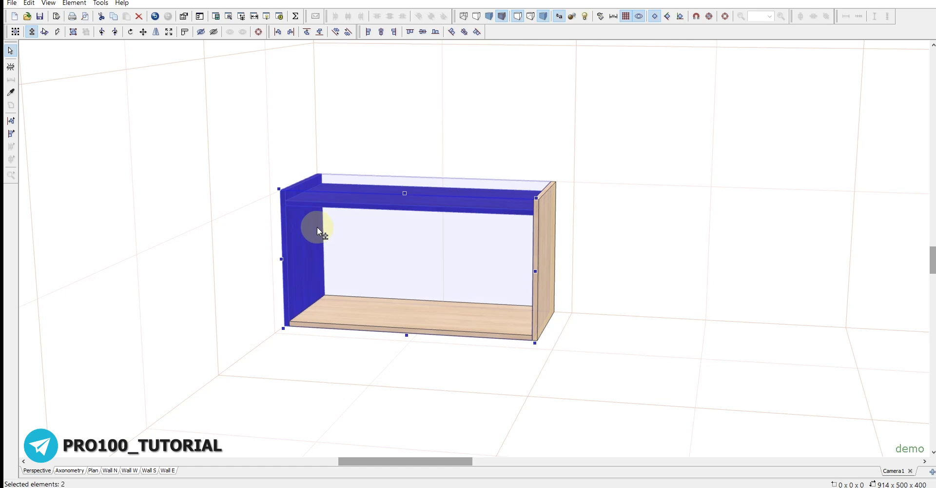
pyautogui.click(411, 32)
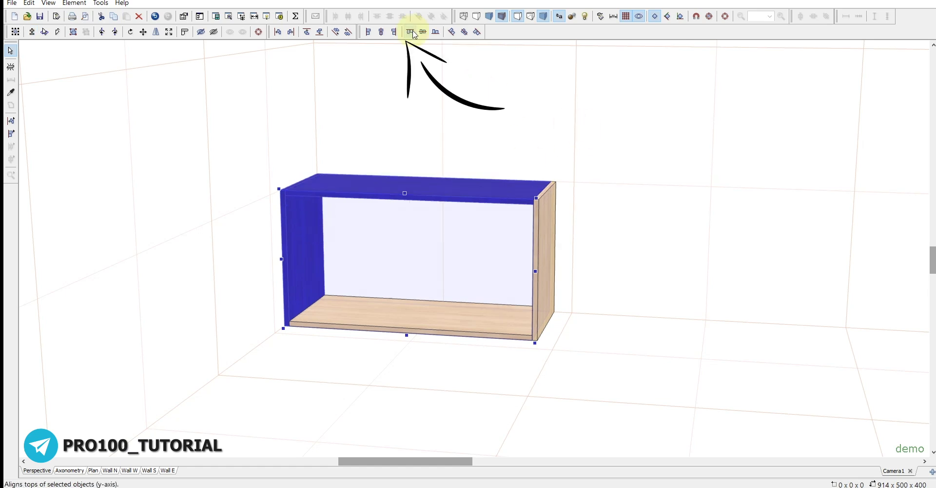
pyautogui.click(460, 132)
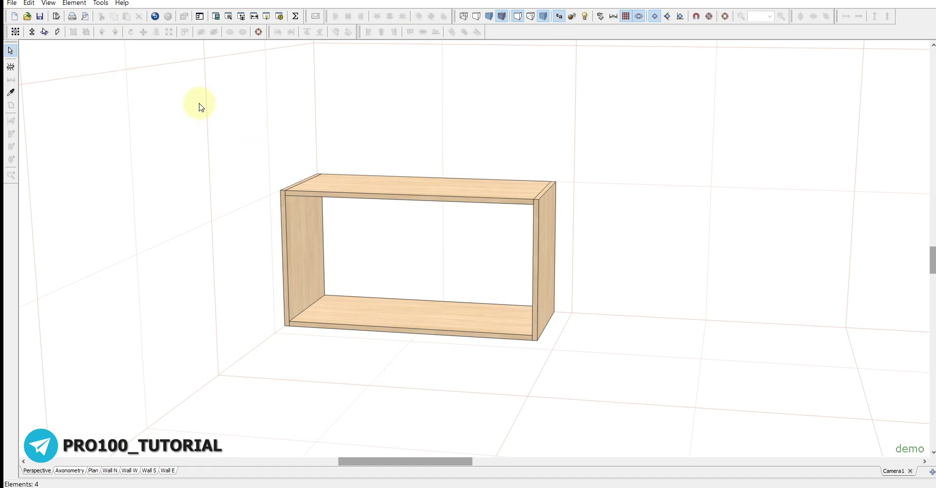
# - Group all four cabinet panels and set the group's width to 1200
pyautogui.keyDown('shift'); pyautogui.moveTo(183, 93); pyautogui.dragTo(649, 376); pyautogui.keyUp('shift')
pyautogui.hotkey('ctrl', 'g')
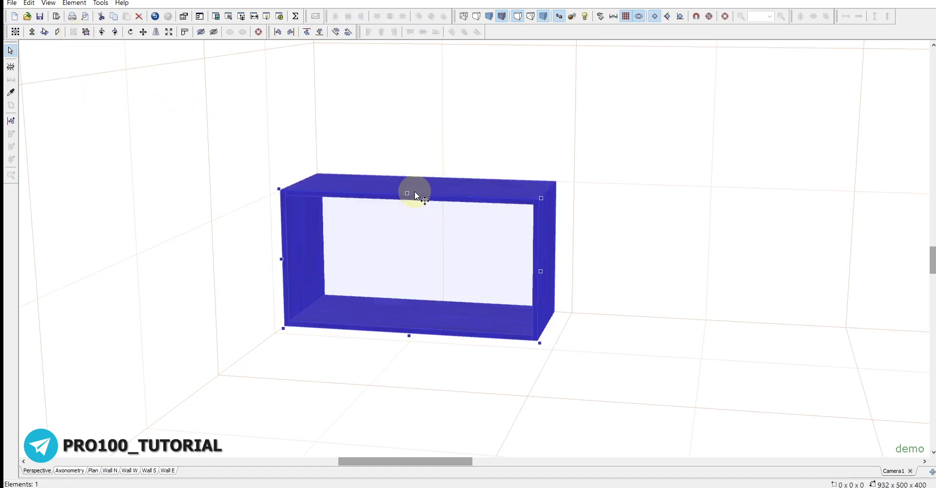
pyautogui.doubleClick(377, 313)
pyautogui.click(715, 173)
pyautogui.doubleClick(733, 212)
pyautogui.click(732, 227)
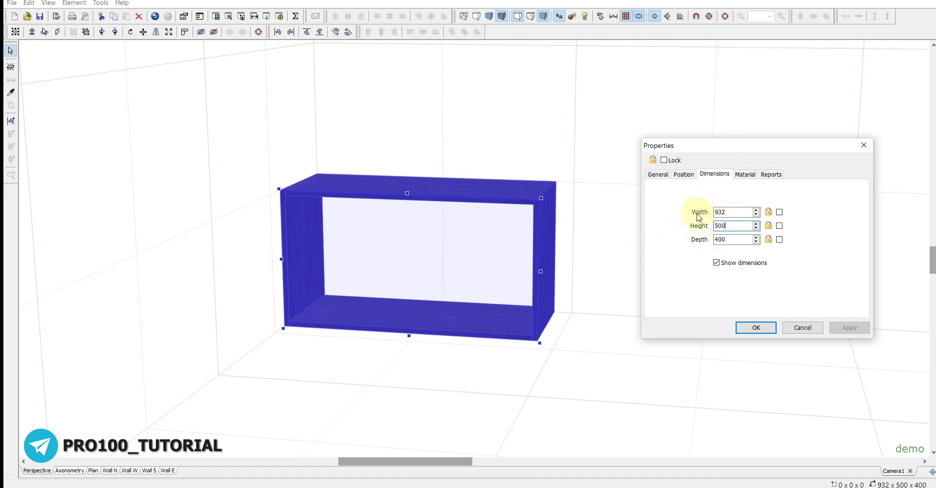
pyautogui.moveTo(732, 211); pyautogui.dragTo(681, 215)
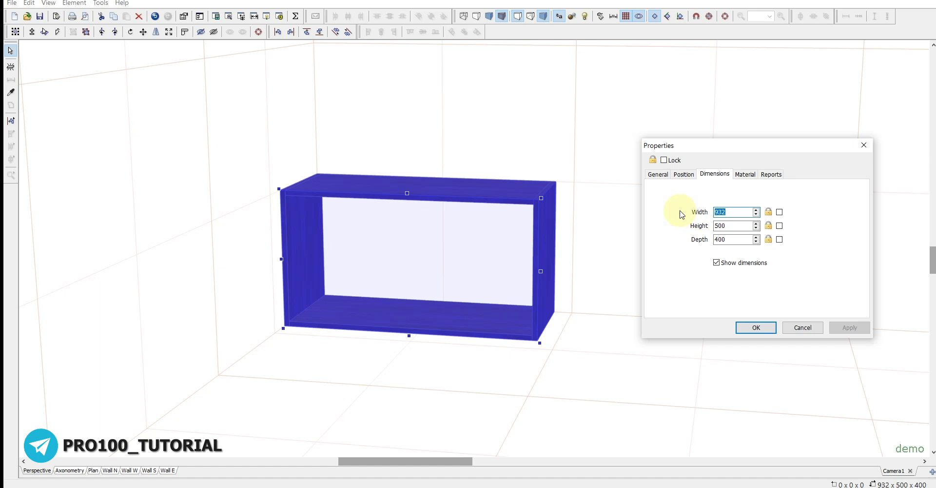
pyautogui.write('12')
pyautogui.press('Return')
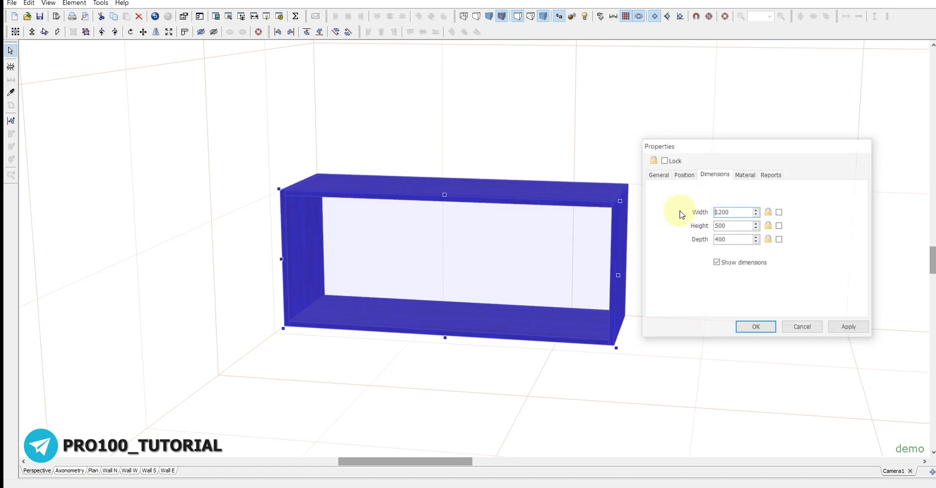
# - Ungroup the cabinet and copy the left side panel inside as a divider, fitted between the bottom and top panels
pyautogui.click(85, 34)
pyautogui.click(320, 237)
pyautogui.keyDown('ctrl'); pyautogui.moveTo(417, 235); pyautogui.dragTo(448, 212); pyautogui.keyUp('ctrl')
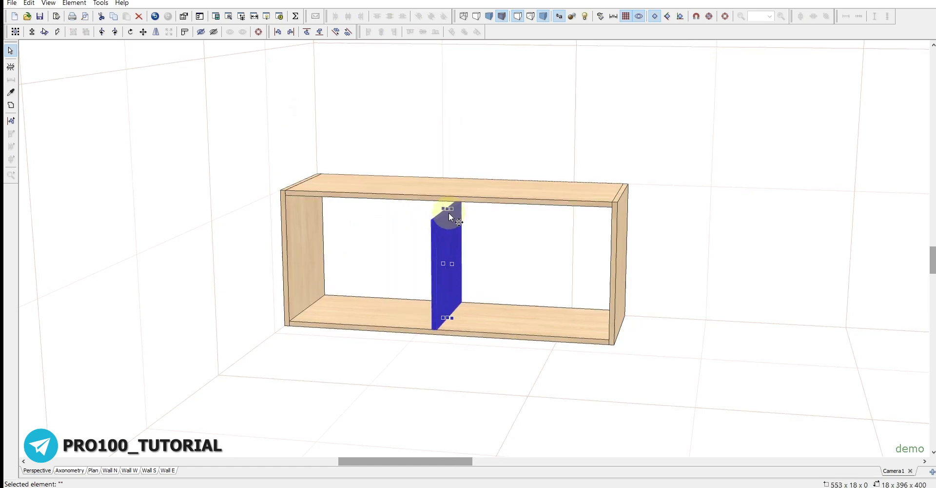
pyautogui.click(456, 318)
pyautogui.click(457, 280)
pyautogui.click(502, 267)
pyautogui.click(437, 250)
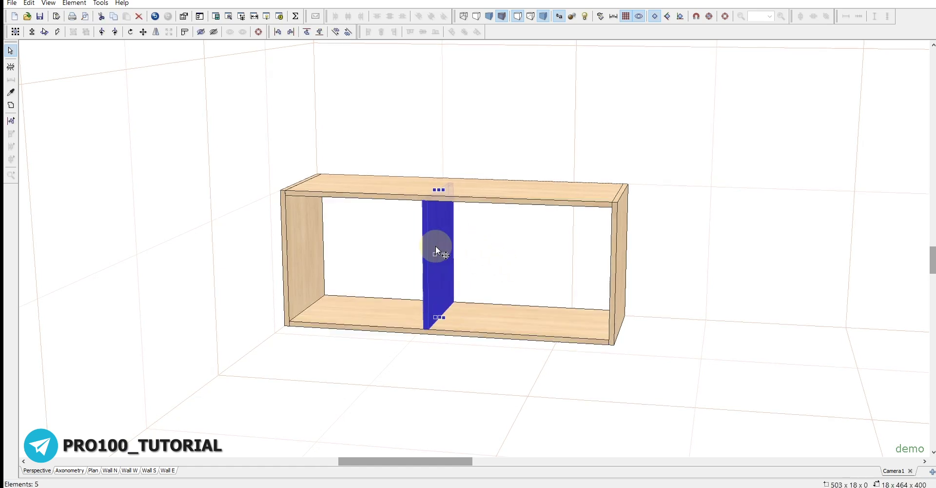
# - Center the vertical divider across the cabinet's width by aligning it with the top panel
pyautogui.moveTo(437, 250); pyautogui.dragTo(429, 250)
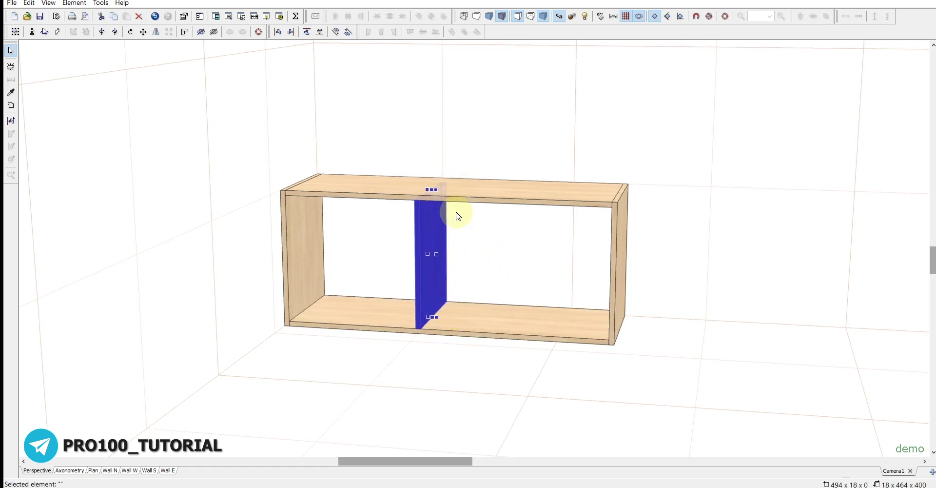
pyautogui.keyDown('shift'); pyautogui.click(463, 192); pyautogui.keyUp('shift')
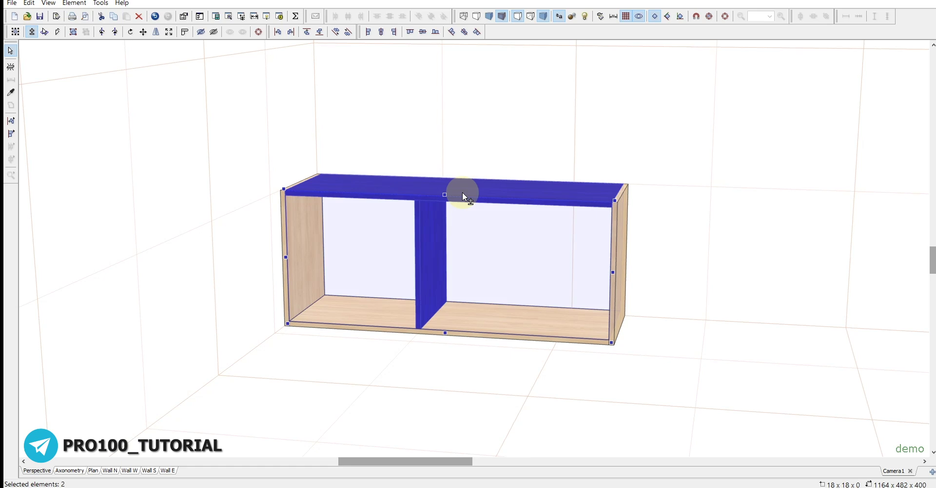
pyautogui.click(383, 32)
pyautogui.click(481, 141)
# - Reduce the central divider's depth to 382 by subtracting 18 from 400
pyautogui.doubleClick(457, 253)
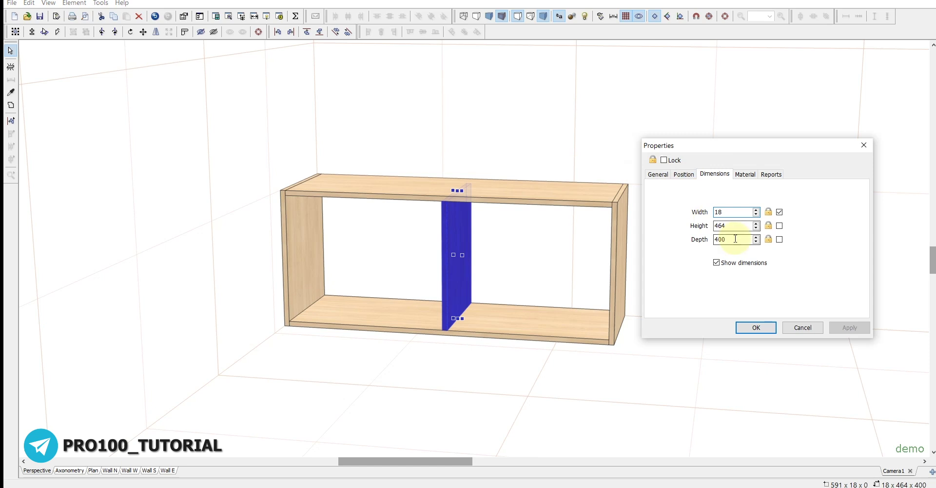
pyautogui.write('-18')
pyautogui.press('Return')
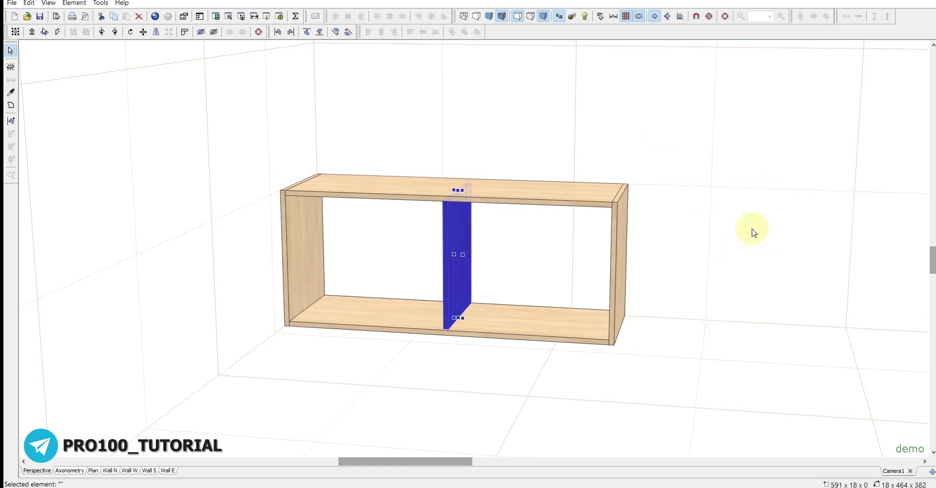
pyautogui.click(472, 215)
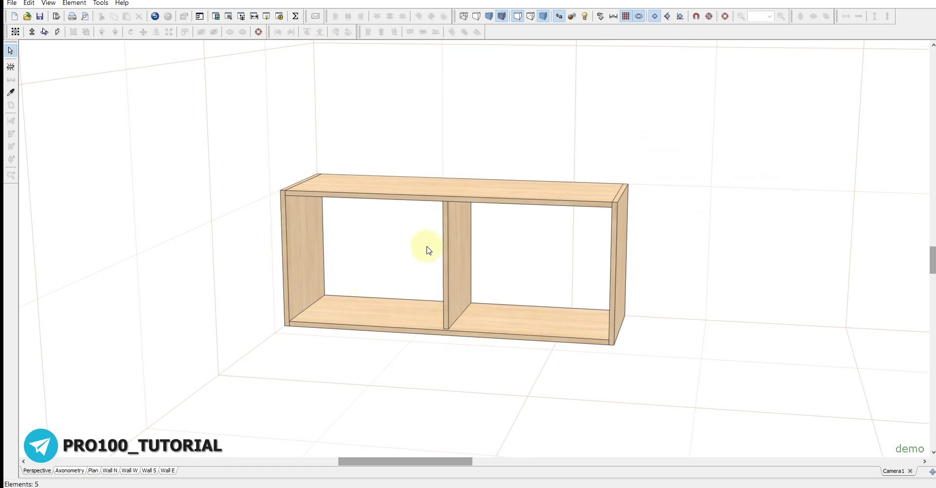
# - Copy the bottom panel upward as a shelf and resize it to about 573 mm wide to fit the left compartment
pyautogui.click(386, 313)
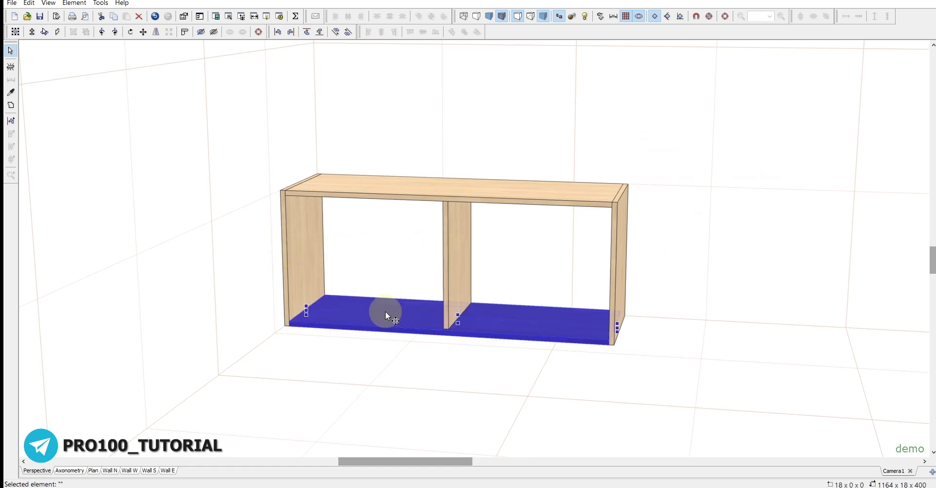
pyautogui.keyDown('ctrl'); pyautogui.moveTo(405, 303); pyautogui.dragTo(351, 238); pyautogui.keyUp('ctrl')
pyautogui.moveTo(620, 257); pyautogui.dragTo(456, 251)
pyautogui.click(366, 251)
pyautogui.moveTo(312, 247); pyautogui.dragTo(291, 248)
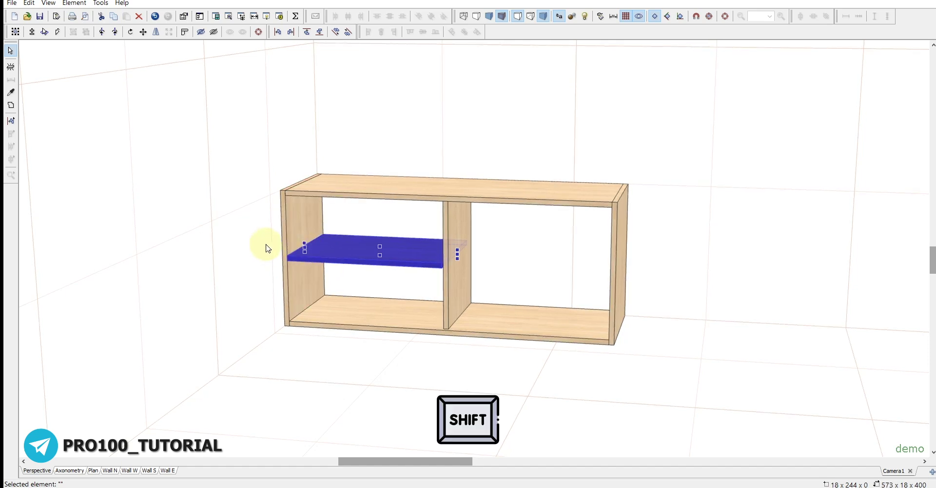
# - Center the left compartment's shelf vertically relative to the left side panel
pyautogui.keyDown('shift'); pyautogui.click(310, 224); pyautogui.keyUp('shift')
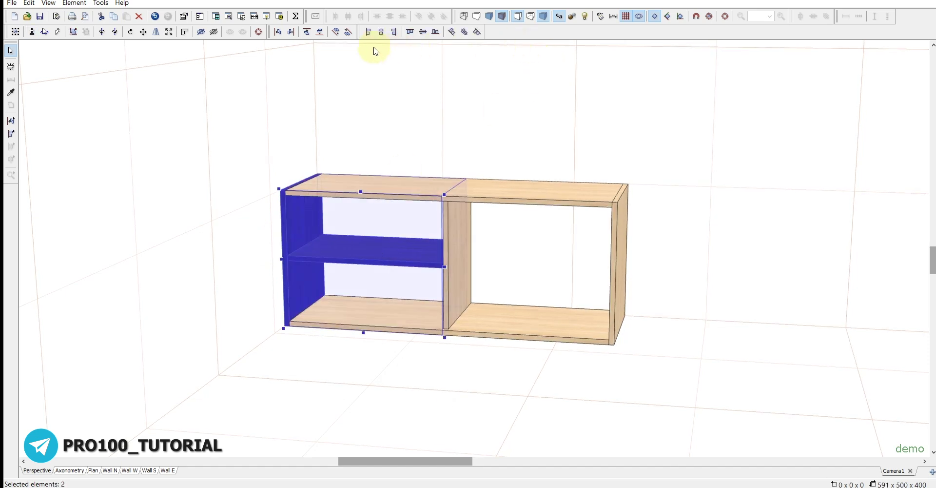
pyautogui.click(423, 31)
pyautogui.click(426, 98)
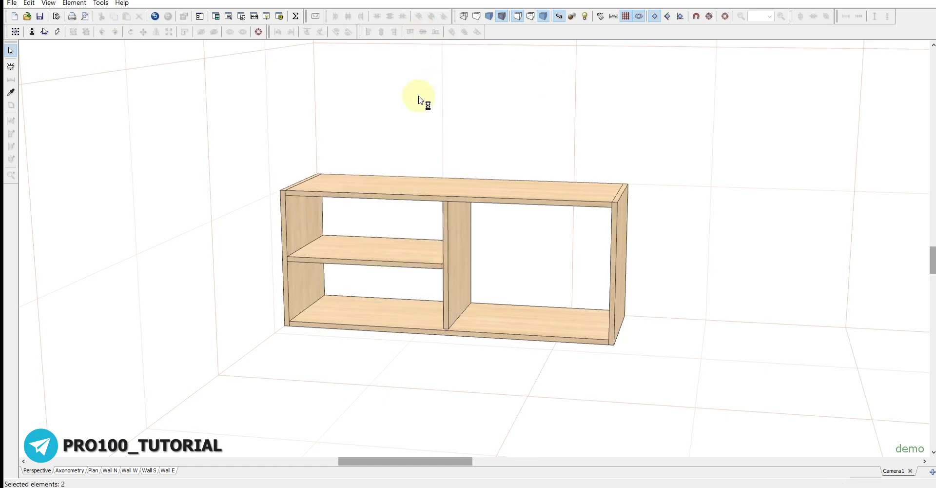
# - Reduce the left shelf's depth so it sits back from the cabinet front like the central divider
pyautogui.doubleClick(370, 251)
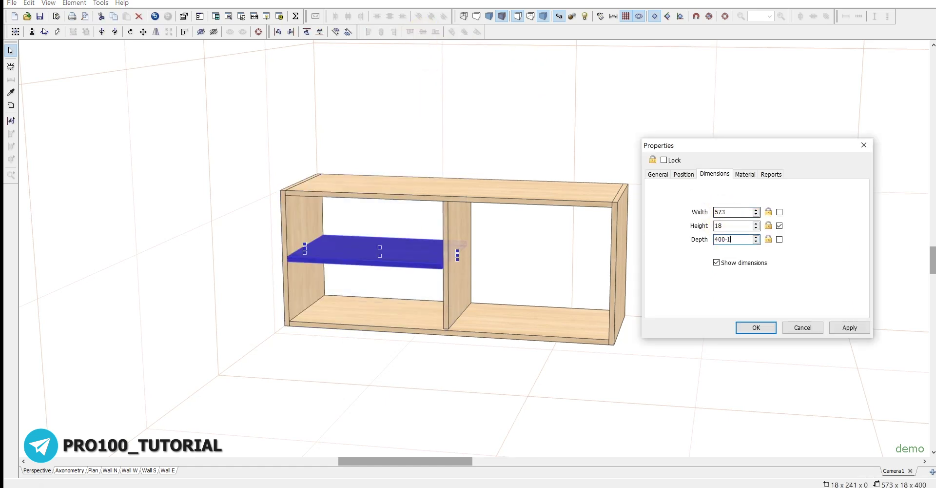
pyautogui.press('Return')
pyautogui.click(520, 268)
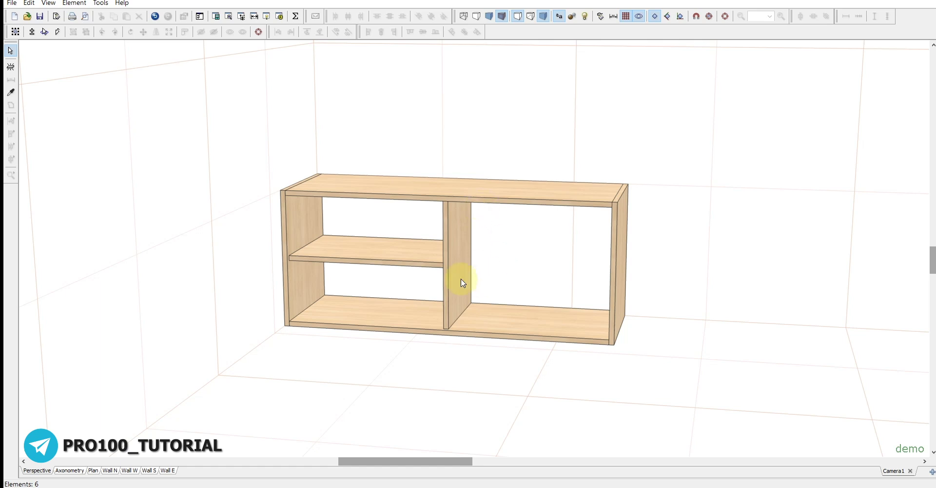
# - Create a new upright 18 mm panel and align it with the front of the bottom panel
pyautogui.click(10, 66)
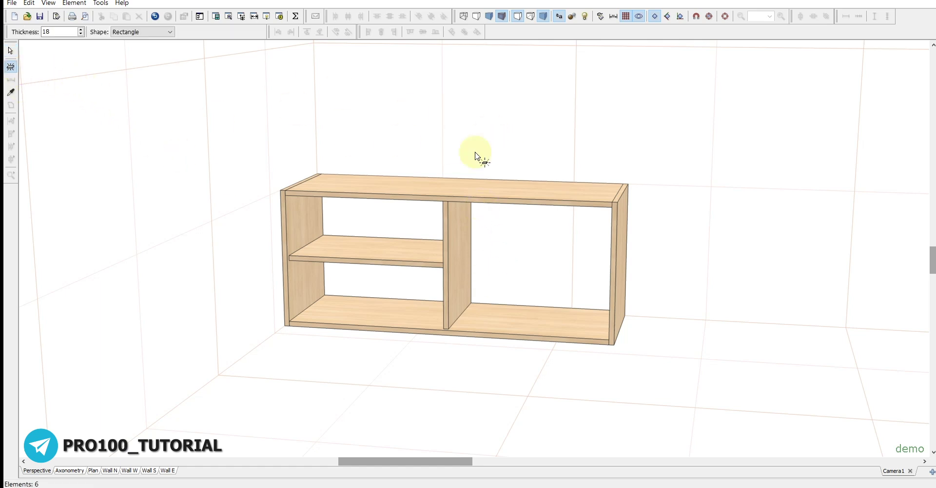
pyautogui.click(524, 128)
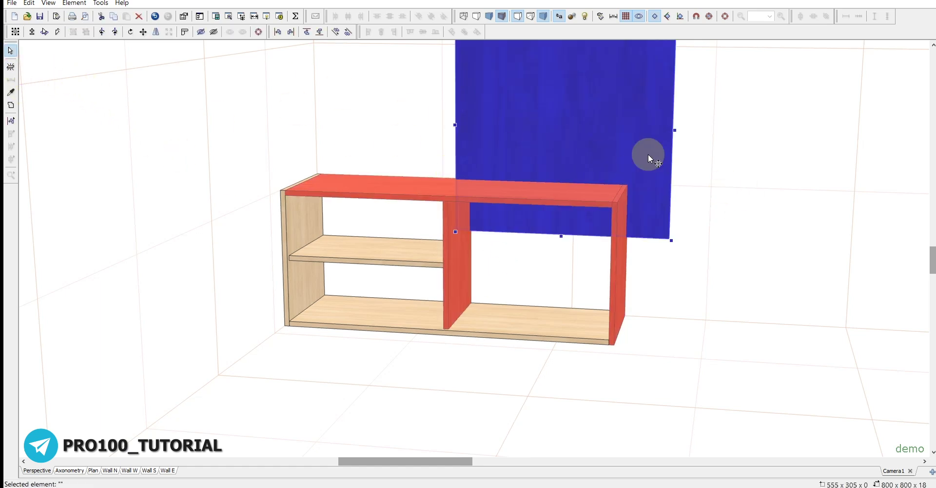
pyautogui.keyDown('shift'); pyautogui.click(552, 324); pyautogui.keyUp('shift')
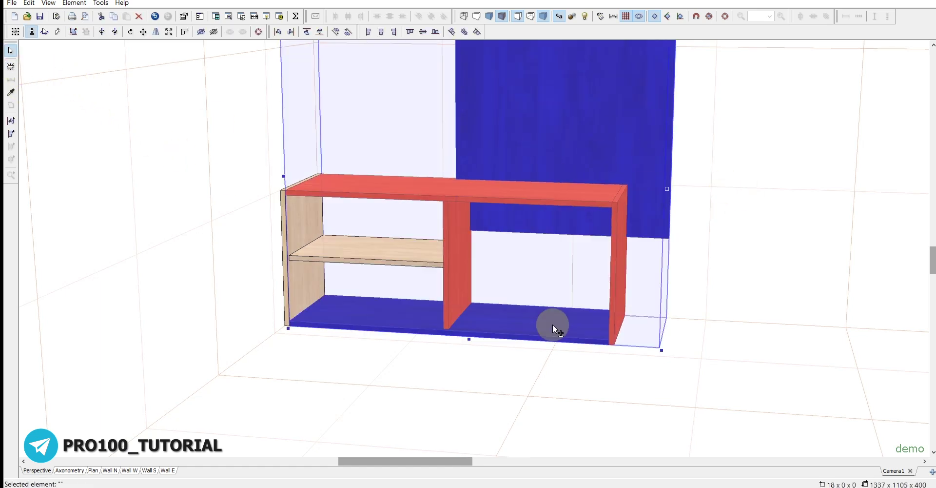
pyautogui.click(453, 32)
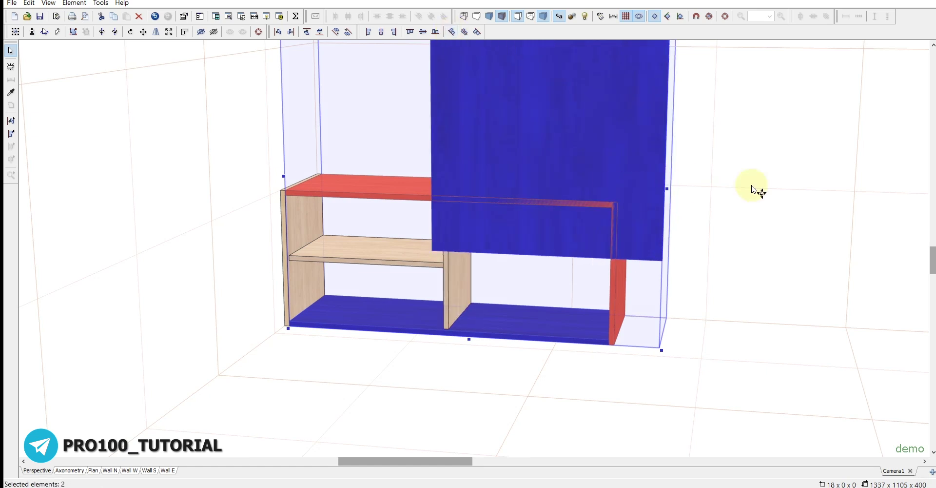
# - Fit the new front panel into the right compartment's opening and resize it to about 586 x 455 mm
pyautogui.click(456, 147)
pyautogui.moveTo(457, 147); pyautogui.dragTo(546, 247)
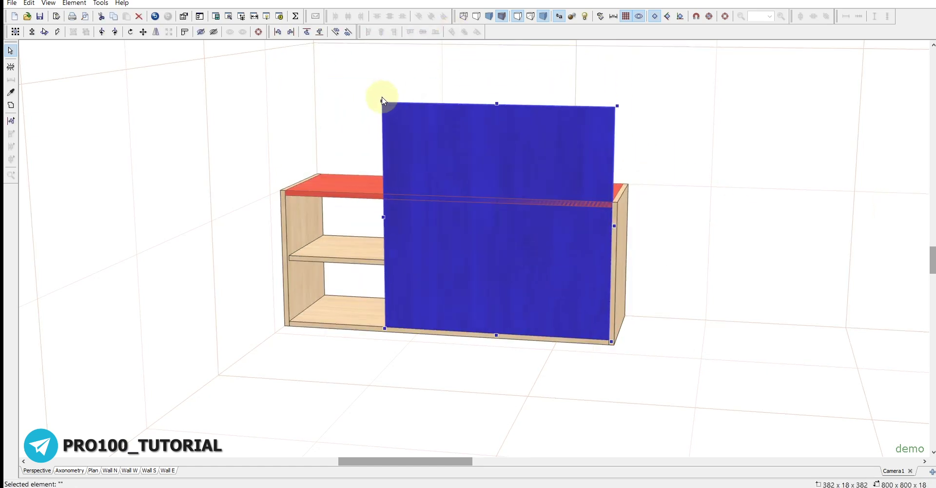
pyautogui.moveTo(383, 102); pyautogui.dragTo(442, 207)
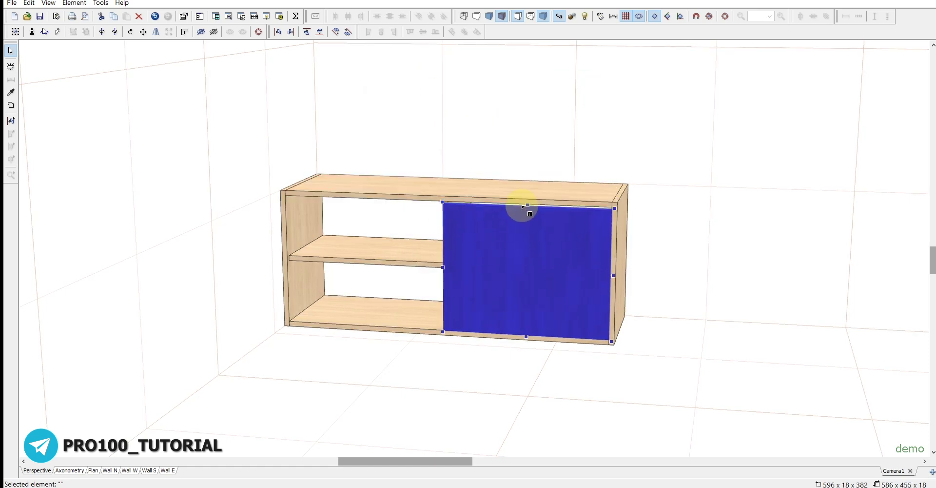
pyautogui.click(545, 340)
# - Select all the cabinet panels and group them into one element
pyautogui.moveTo(546, 340); pyautogui.dragTo(506, 384, button='right')
pyautogui.moveTo(206, 105); pyautogui.dragTo(724, 391)
pyautogui.hotkey('ctrl', 'g')
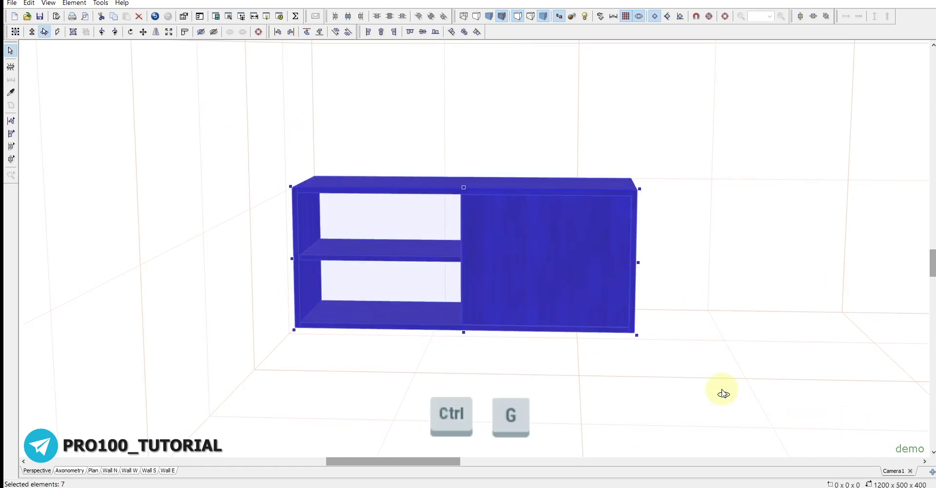
# - Raise the grouped cabinet above the floor by setting its bottom position to 200
pyautogui.doubleClick(555, 287)
pyautogui.click(684, 174)
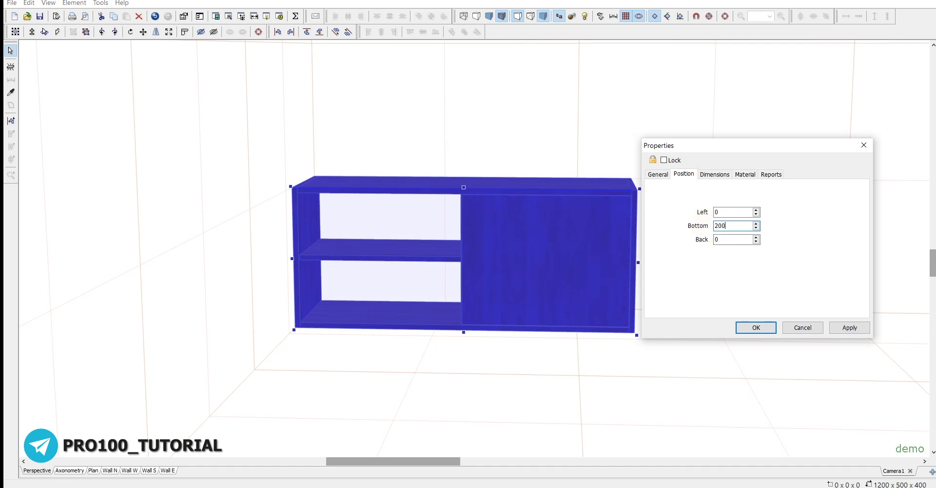
pyautogui.press('Return')
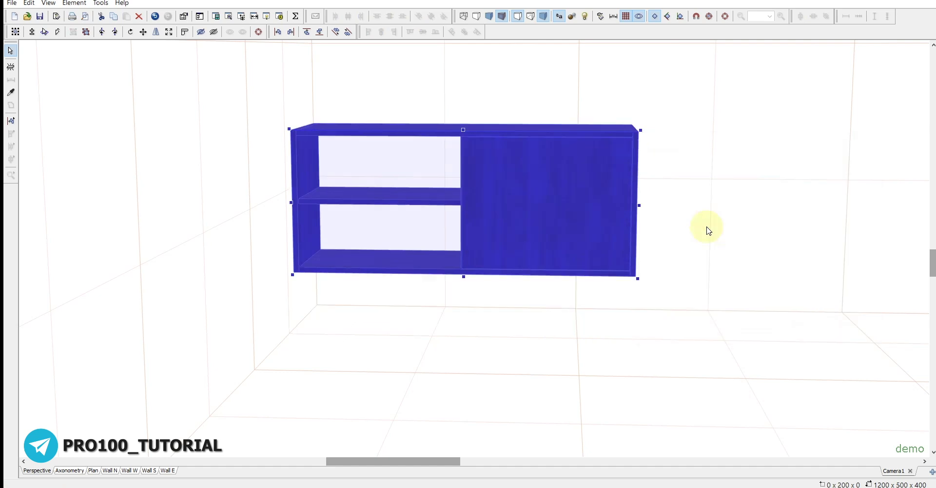
pyautogui.click(450, 340)
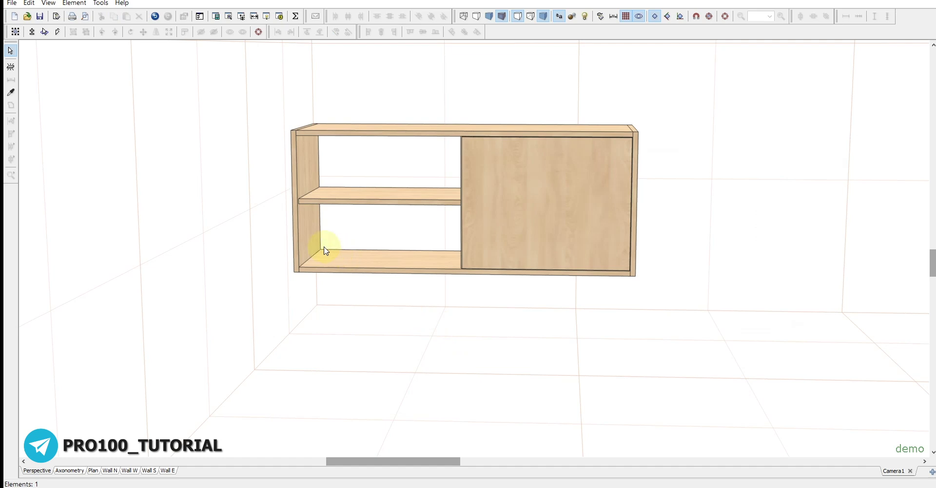
# - Create a separate upright panel beside the cabinet and set its width to 30 and height to 200
pyautogui.click(11, 67)
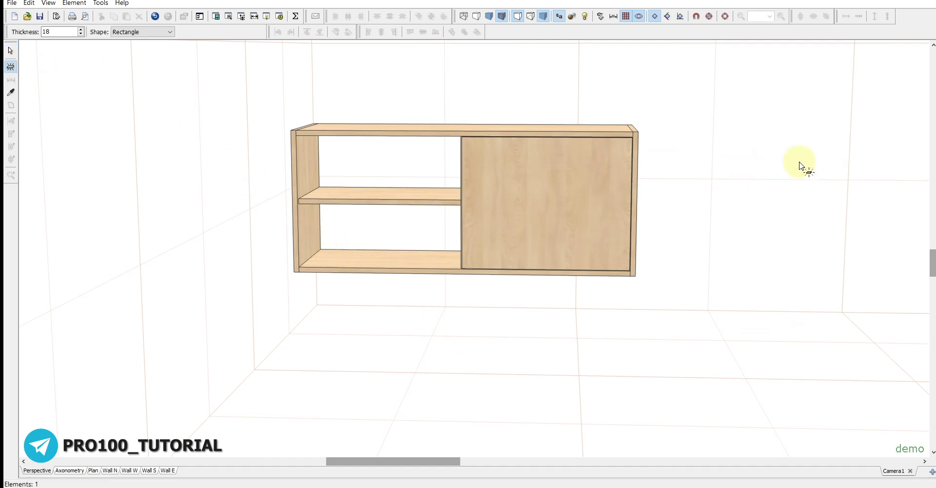
pyautogui.click(774, 169)
pyautogui.doubleClick(785, 162)
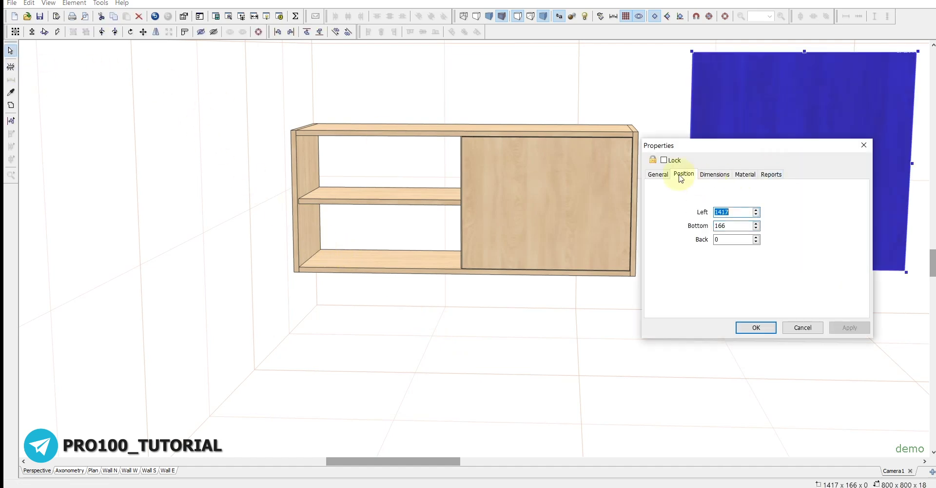
pyautogui.click(729, 174)
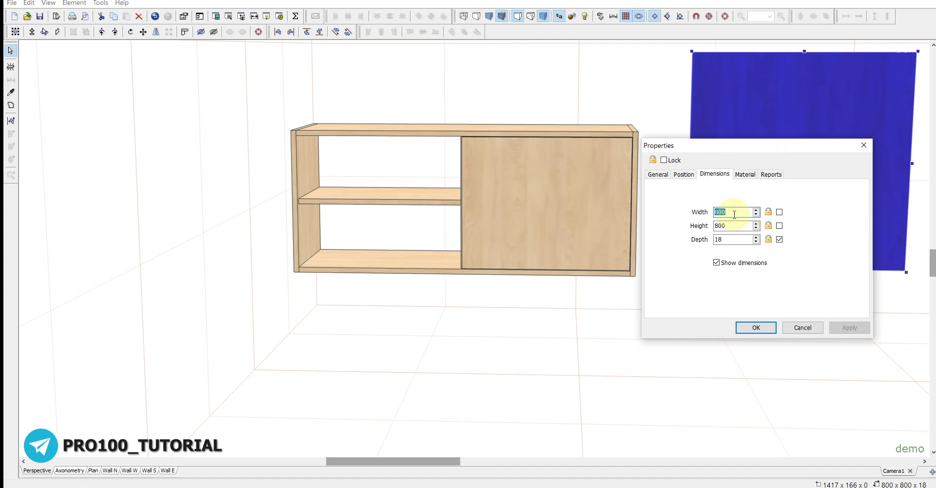
pyautogui.write('30')
pyautogui.press('Tab')
pyautogui.write('200')
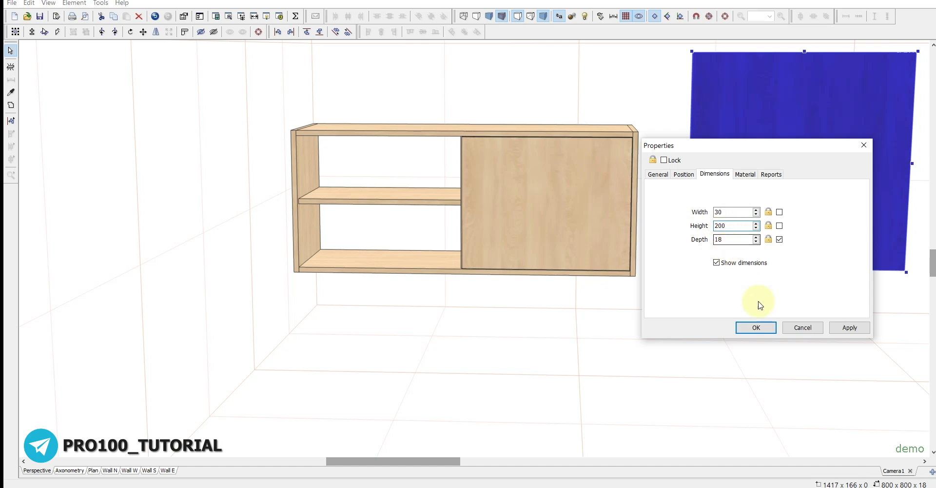
pyautogui.click(756, 328)
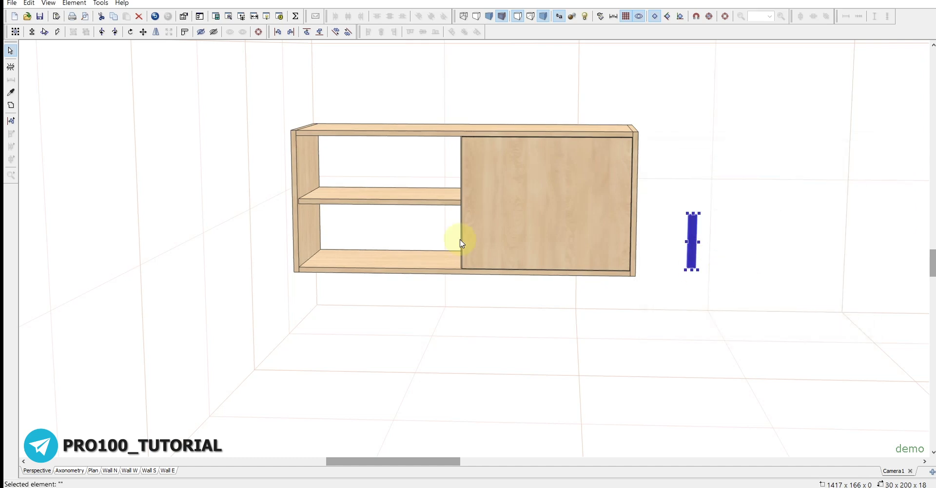
# - Edit the narrow panel's shape, moving its lower right corner inward to taper the bottom edge to 10 mm
pyautogui.click(11, 105)
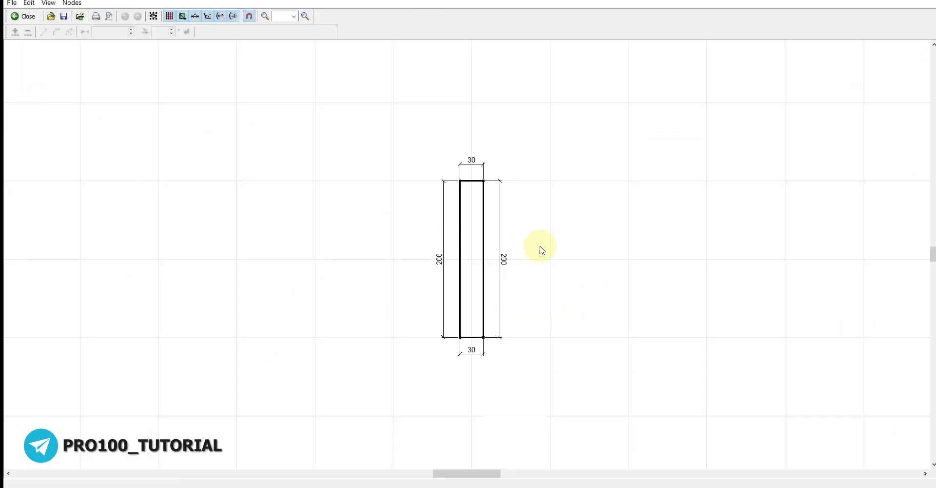
pyautogui.scroll(1, 515, 280)
pyautogui.click(475, 358)
pyautogui.moveTo(476, 358); pyautogui.dragTo(455, 357)
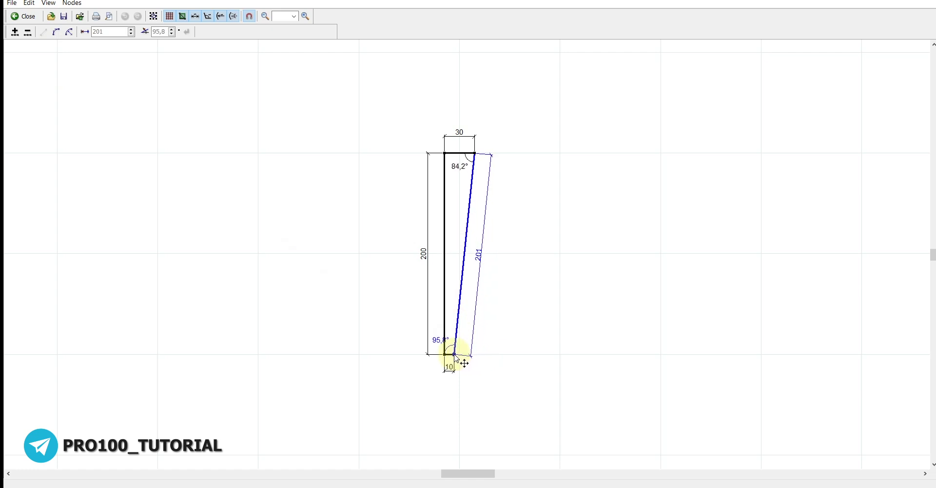
pyautogui.click(480, 353)
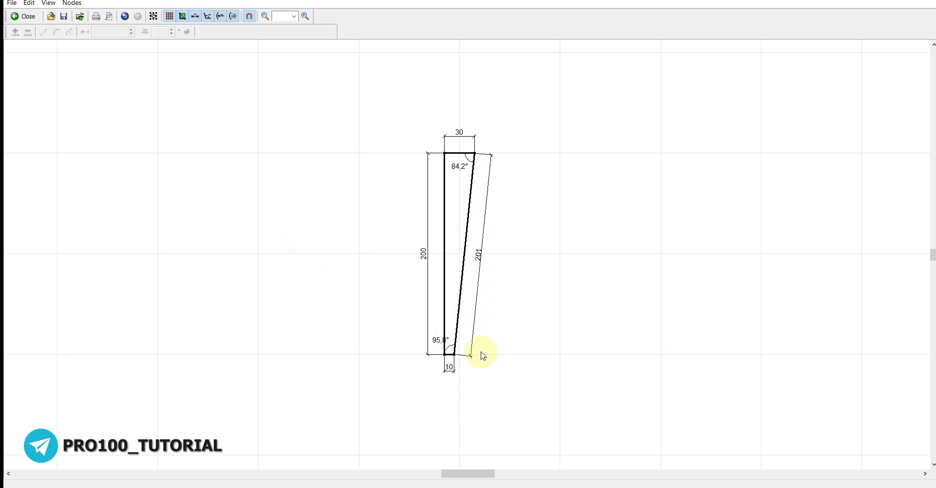
pyautogui.click(25, 16)
# - Lathe the tapered profile through 360 degrees into a round leg and remove the original flat profile
pyautogui.click(100, 3)
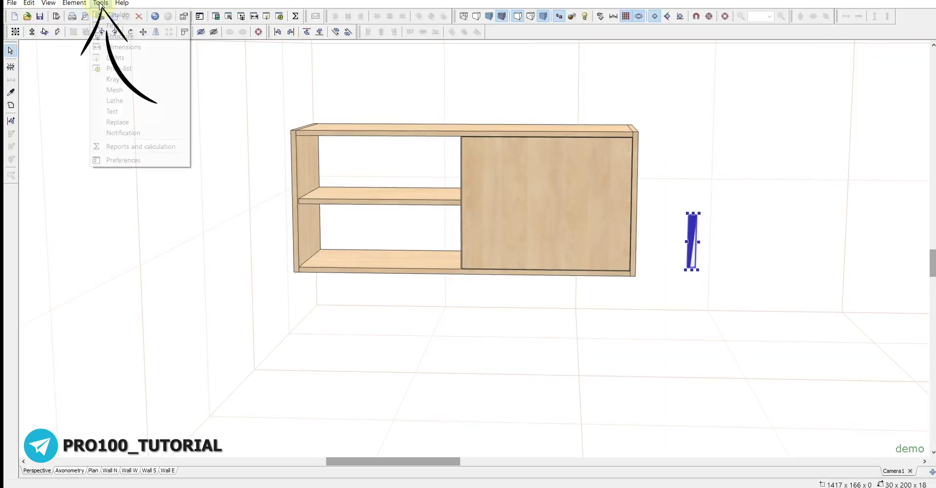
pyautogui.click(126, 101)
pyautogui.click(441, 341)
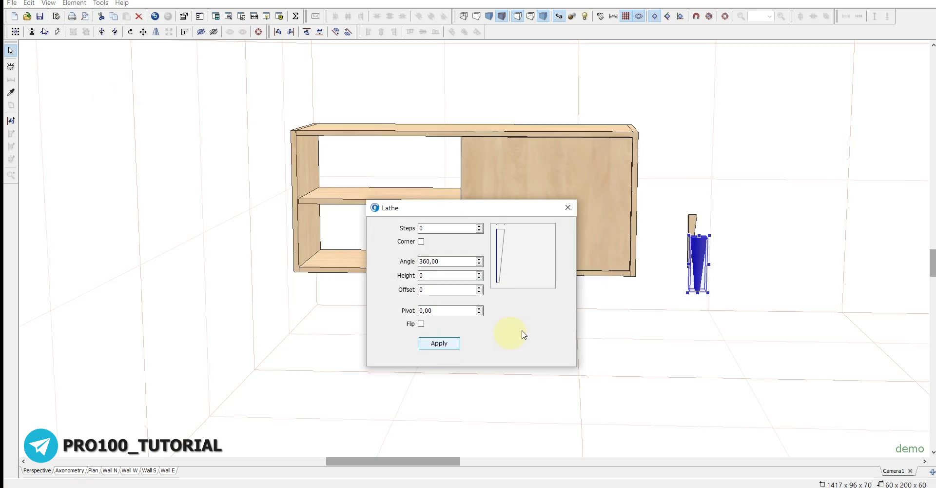
pyautogui.click(568, 208)
pyautogui.scroll(3, 613, 365)
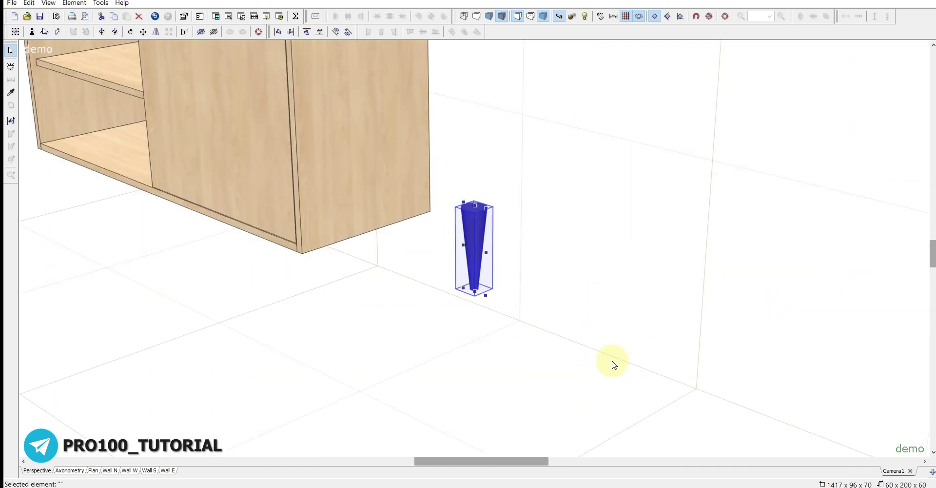
pyautogui.scroll(2, 610, 360)
pyautogui.click(592, 345)
pyautogui.moveTo(592, 346)
pyautogui.mouseDown()
pyautogui.moveTo(649, 363)
pyautogui.moveTo(600, 337)
pyautogui.moveTo(540, 343)
pyautogui.moveTo(547, 359)
pyautogui.moveTo(619, 337)
pyautogui.moveTo(604, 334)
pyautogui.mouseUp()
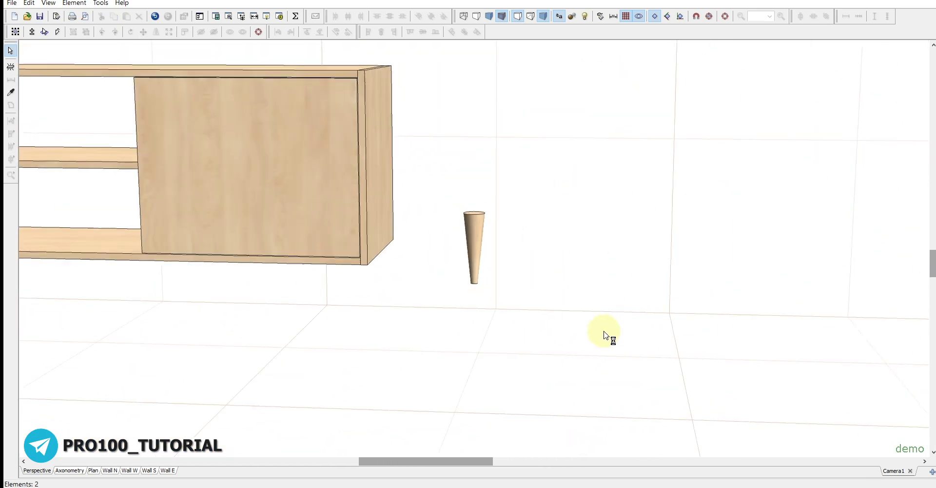
# - Move the turned leg beneath the left part of the cabinet
pyautogui.scroll(-3, 551, 313)
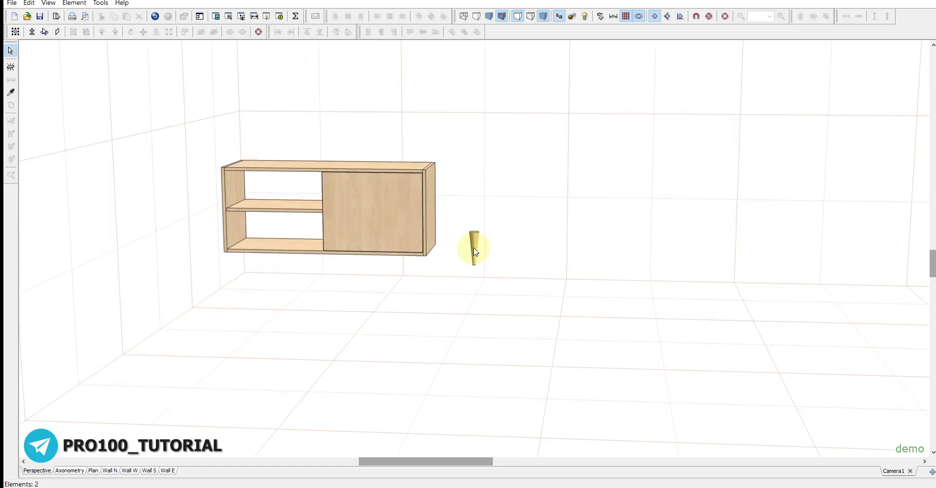
pyautogui.click(466, 256)
pyautogui.moveTo(452, 338); pyautogui.dragTo(271, 344)
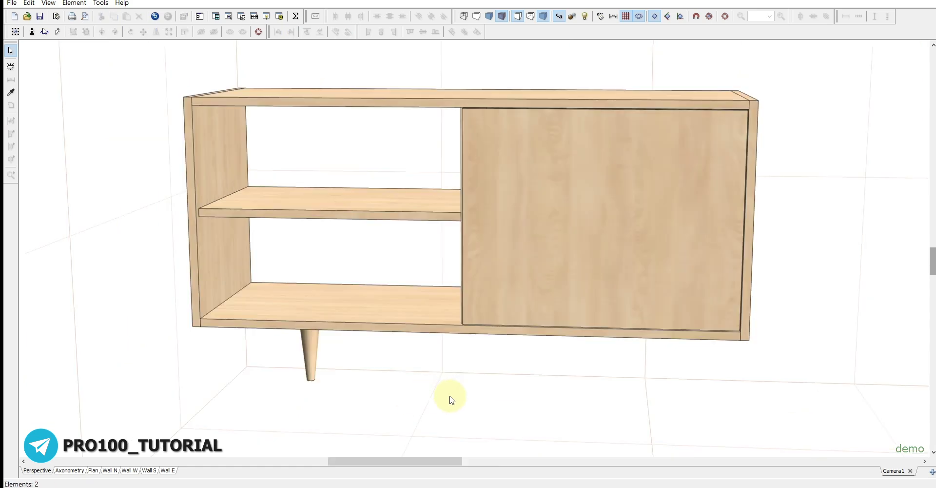
# - In plan view with hidden edges shown, place the leg near one cabinet corner and copy it to the other three
pyautogui.click(93, 471)
pyautogui.scroll(2, 482, 347)
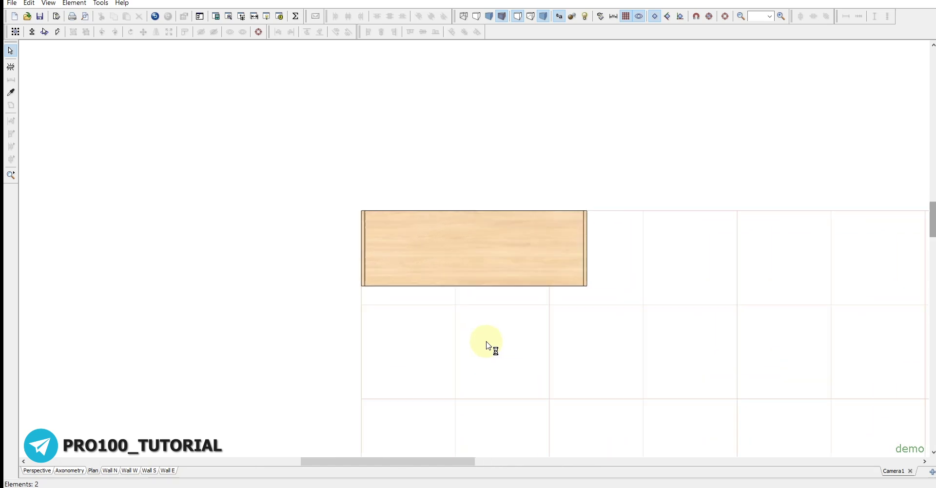
pyautogui.click(531, 16)
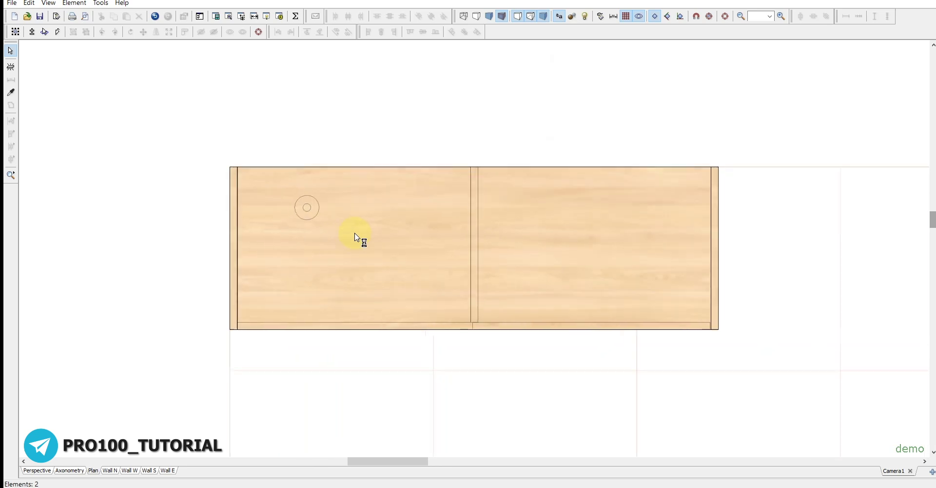
pyautogui.moveTo(271, 139); pyautogui.dragTo(366, 240)
pyautogui.moveTo(307, 205); pyautogui.dragTo(688, 190)
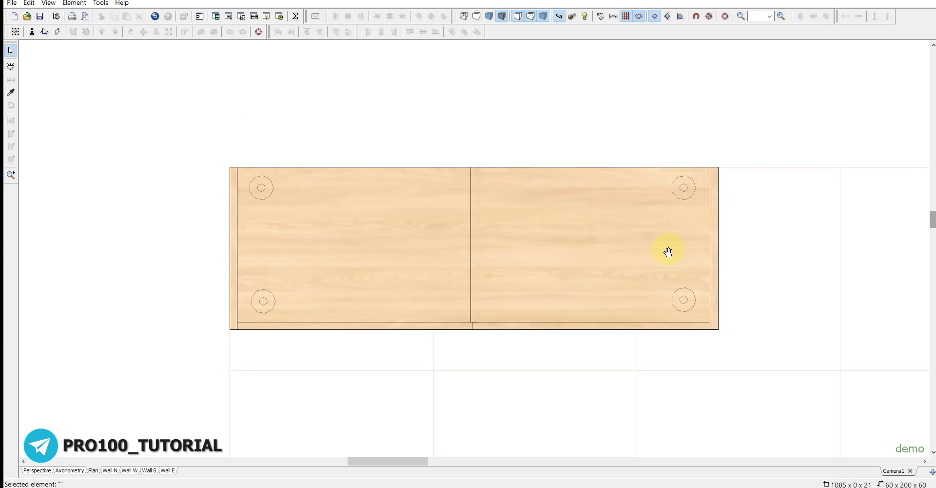
pyautogui.click(38, 470)
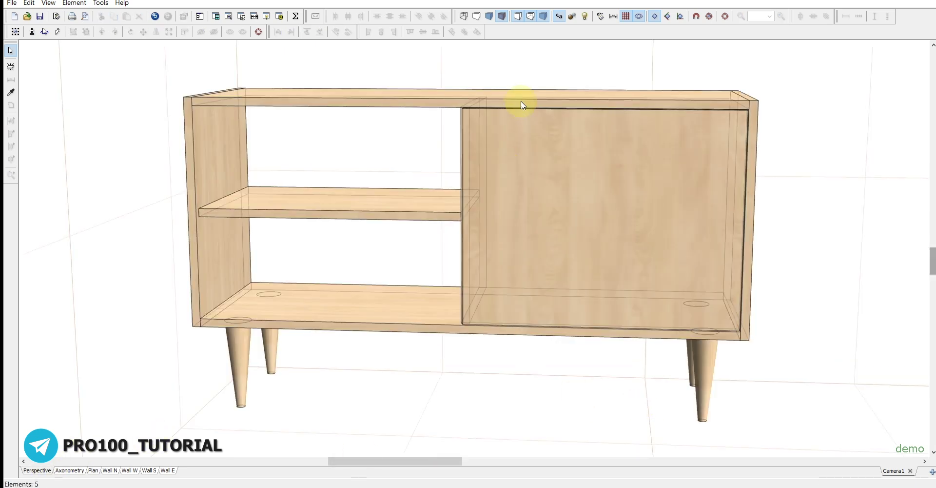
pyautogui.click(532, 16)
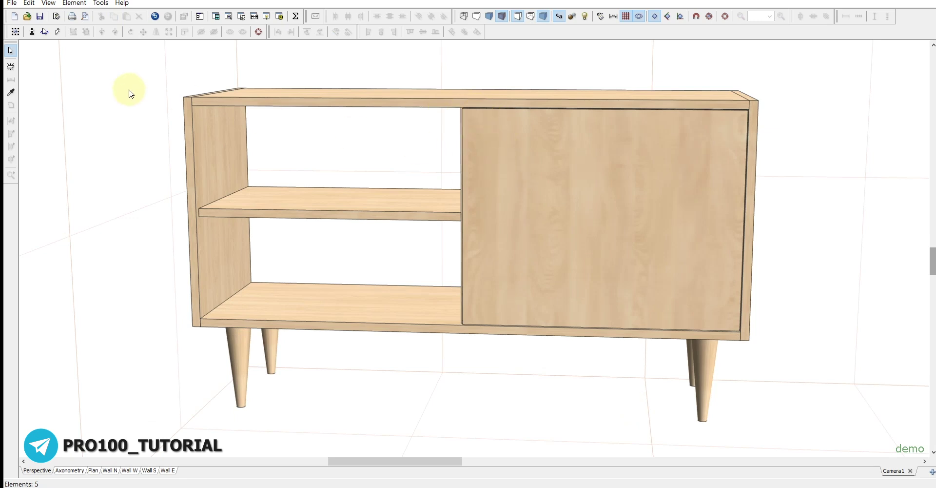
# - Create a small 20 x 20 mm panel and move it clear of the cabinet's right side
pyautogui.click(11, 66)
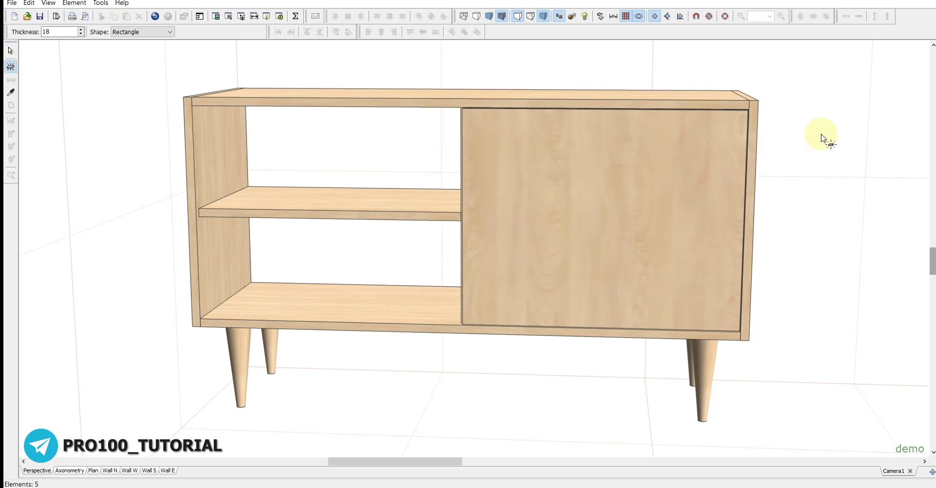
pyautogui.click(821, 137)
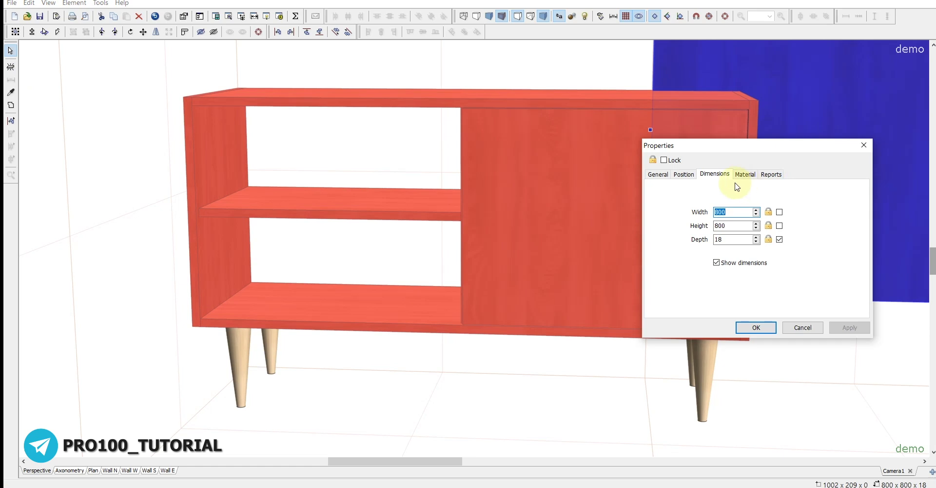
pyautogui.write('20')
pyautogui.press('Tab')
pyautogui.write('2')
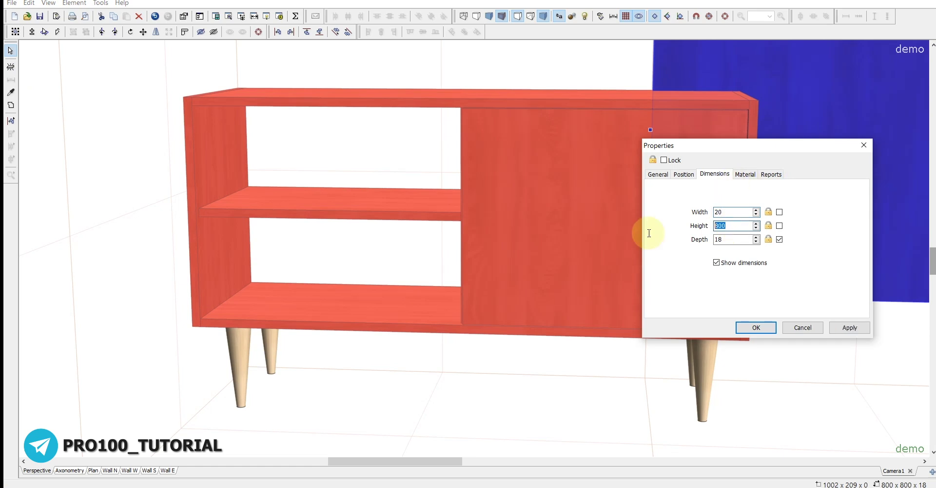
pyautogui.write('0')
pyautogui.press('Return')
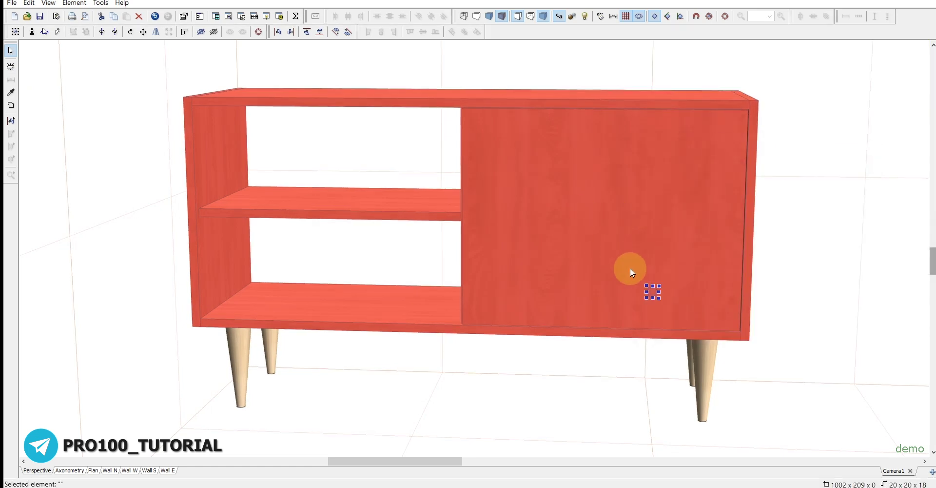
pyautogui.moveTo(653, 293); pyautogui.dragTo(853, 211)
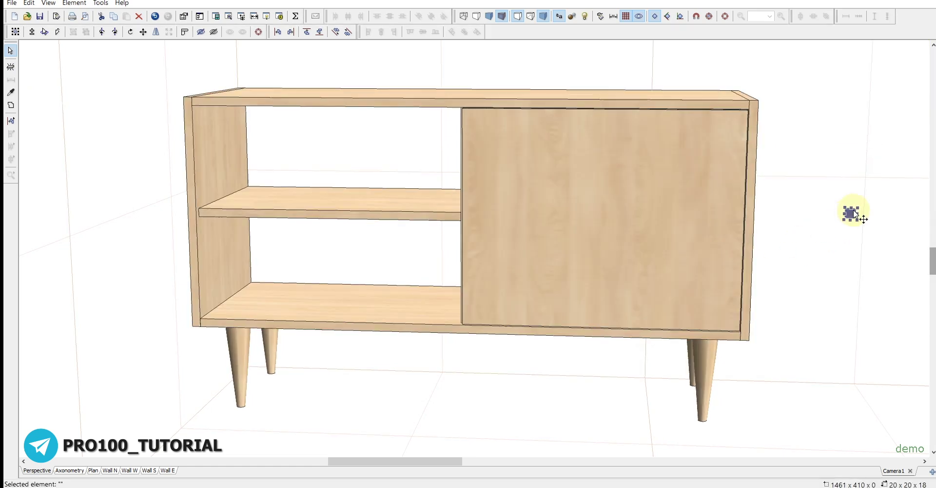
# - Reshape the small square panel into a 20 mm diameter circle by converting edges to 180° arcs and deleting the surplus nodes
pyautogui.click(11, 105)
pyautogui.click(463, 248)
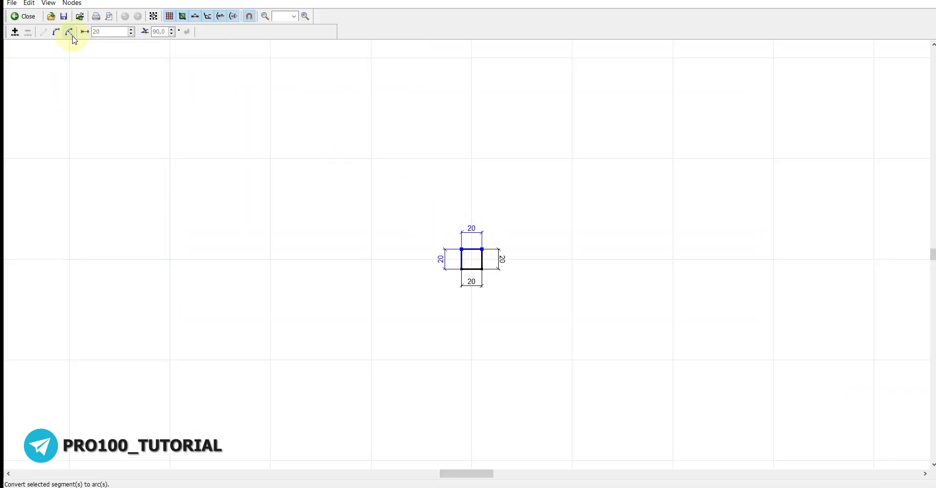
pyautogui.click(57, 32)
pyautogui.click(482, 269)
pyautogui.press('Delete')
pyautogui.press('Delete')
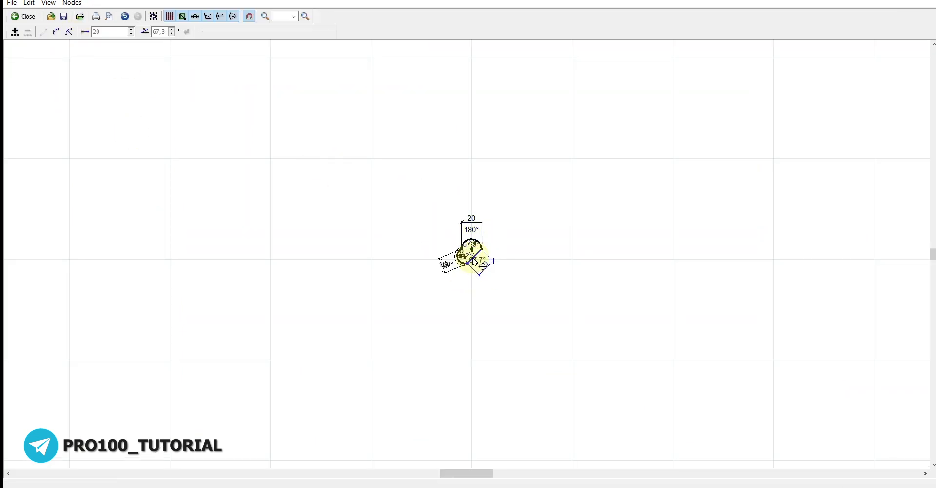
pyautogui.scroll(5, 505, 270)
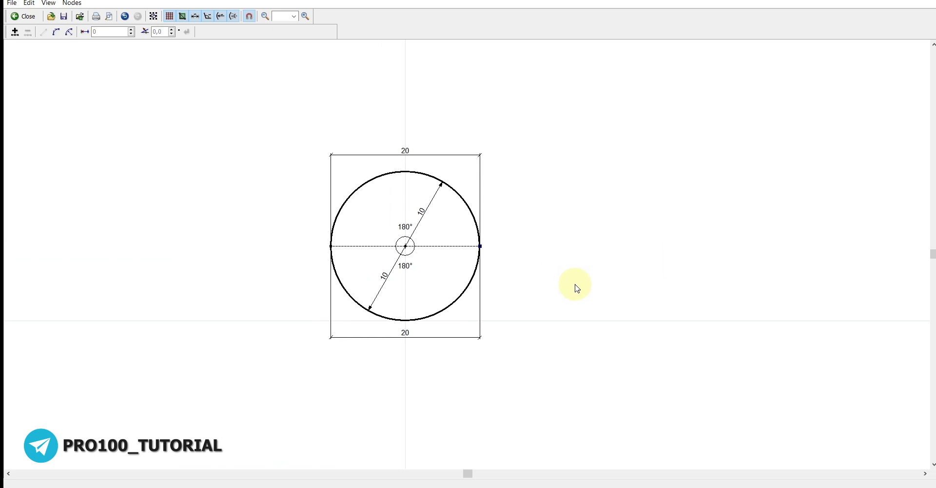
pyautogui.press('Escape')
# - Move the round knob onto the face of the front panel, near its upper corner beside the open shelves
pyautogui.moveTo(829, 262); pyautogui.dragTo(853, 188, button='right')
pyautogui.click(835, 205)
pyautogui.moveTo(847, 168); pyautogui.dragTo(490, 188)
pyautogui.moveTo(548, 401); pyautogui.dragTo(514, 268, button='right')
pyautogui.moveTo(493, 224); pyautogui.dragTo(489, 118)
pyautogui.click(516, 79)
pyautogui.moveTo(516, 80); pyautogui.dragTo(601, 127, button='right')
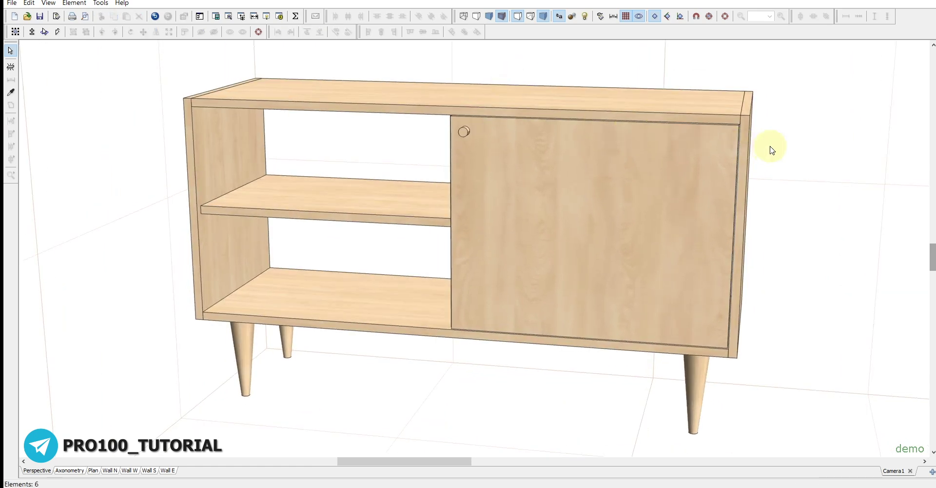
# - Change the material of the cabinet body panels to a darker orange-brown wood
pyautogui.doubleClick(517, 201)
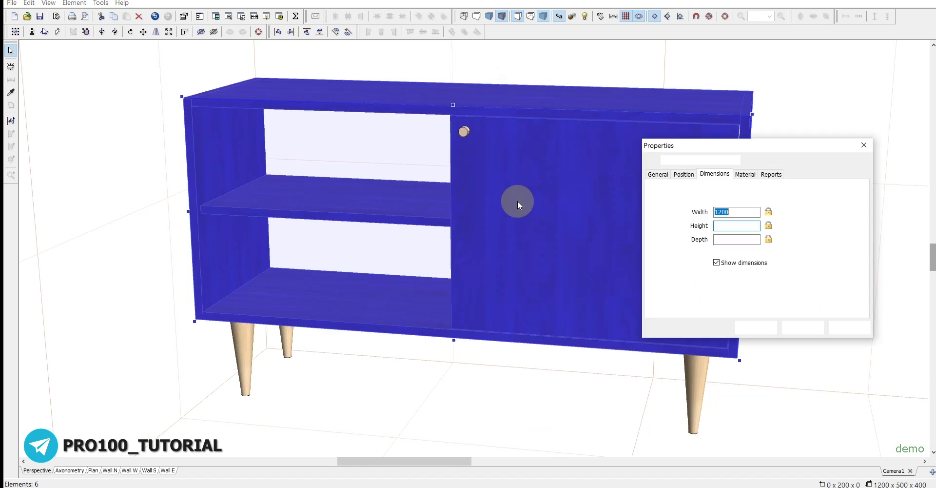
pyautogui.click(750, 176)
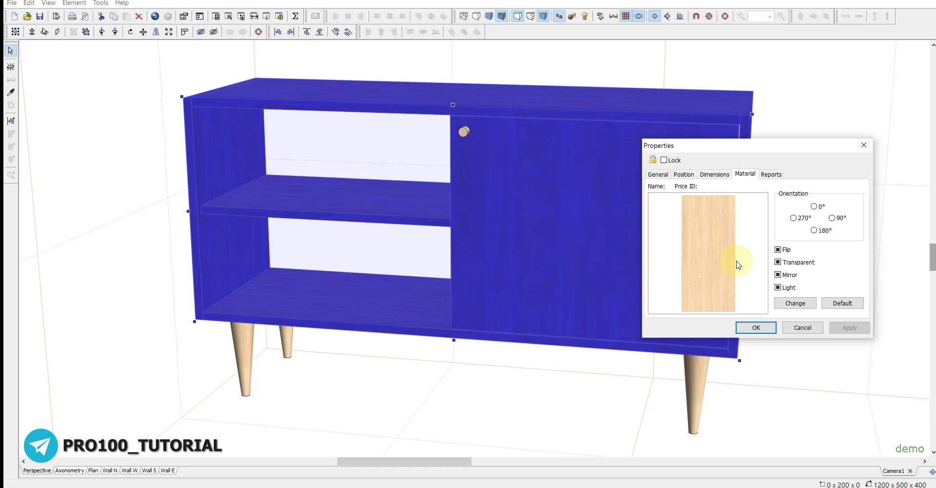
pyautogui.click(779, 303)
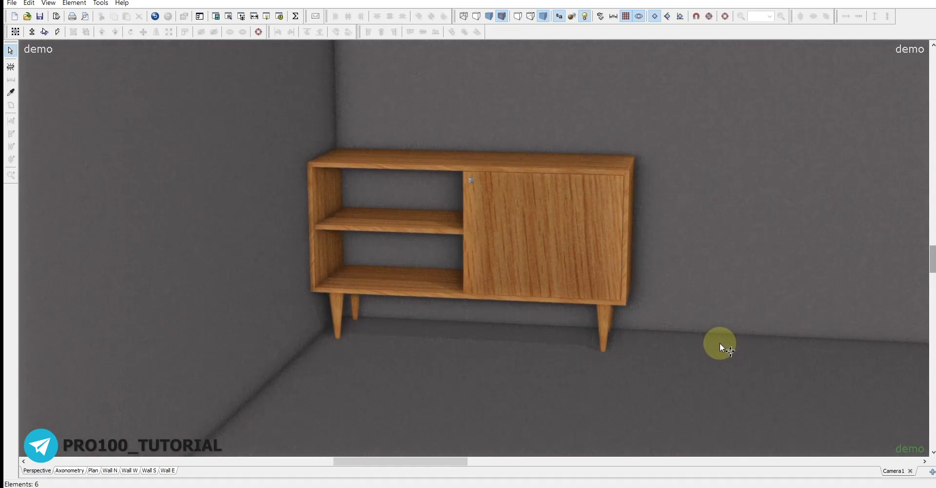
# - Examine the finished cabinet in the room with the lighting display, both close up and from farther away
pyautogui.scroll(3, 720, 343)
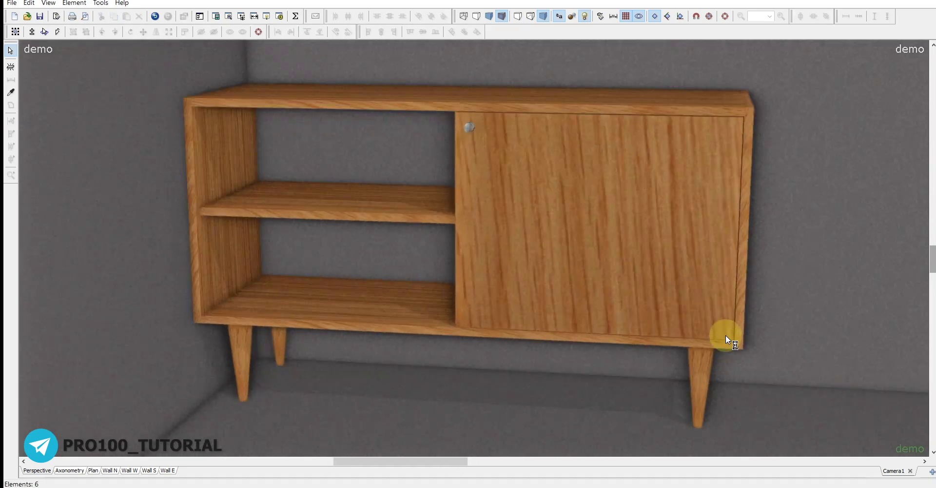
pyautogui.click(586, 19)
pyautogui.scroll(-2, 804, 219)
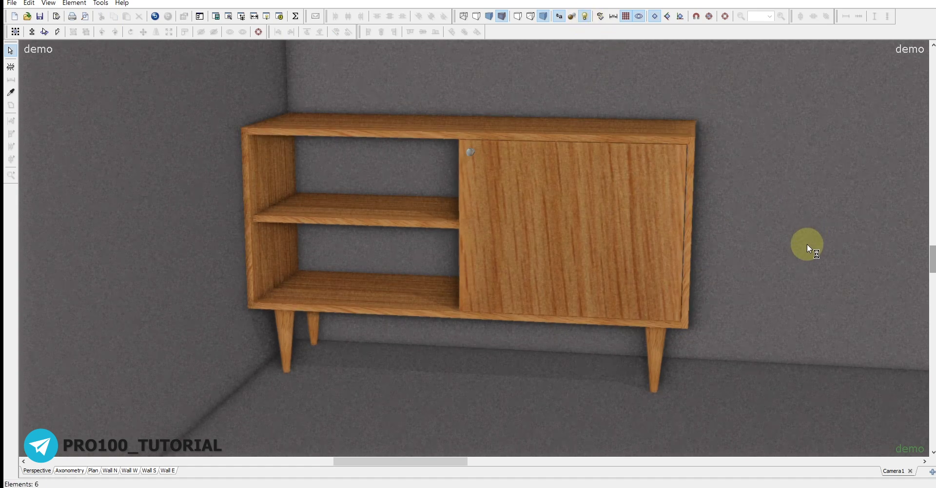